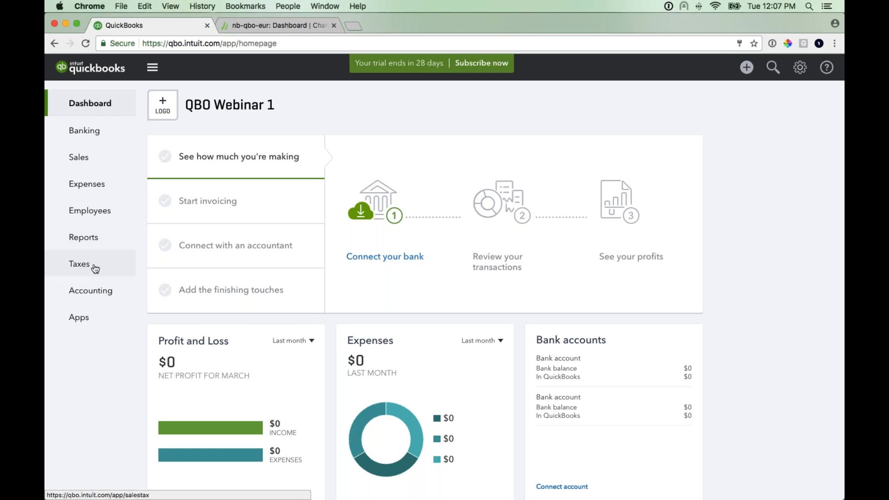
- Start the sales tax setup and clear both options marking new customers and new products and services taxable
click(98, 269)
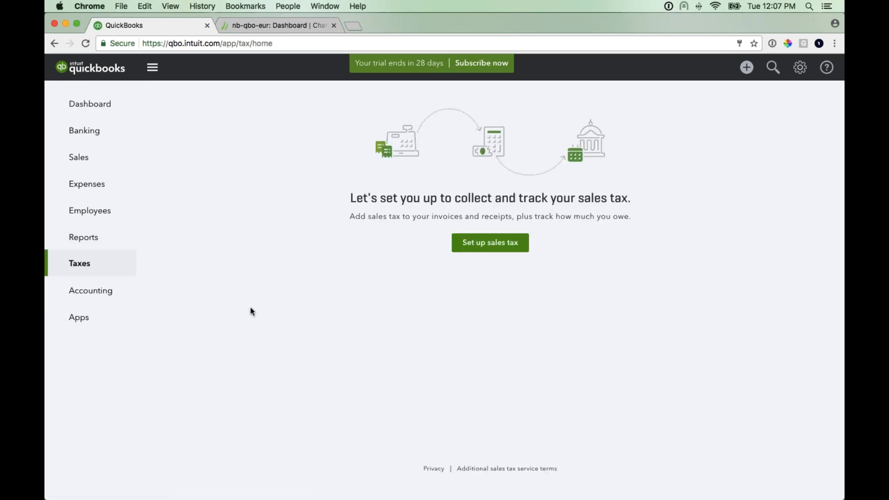
click(487, 252)
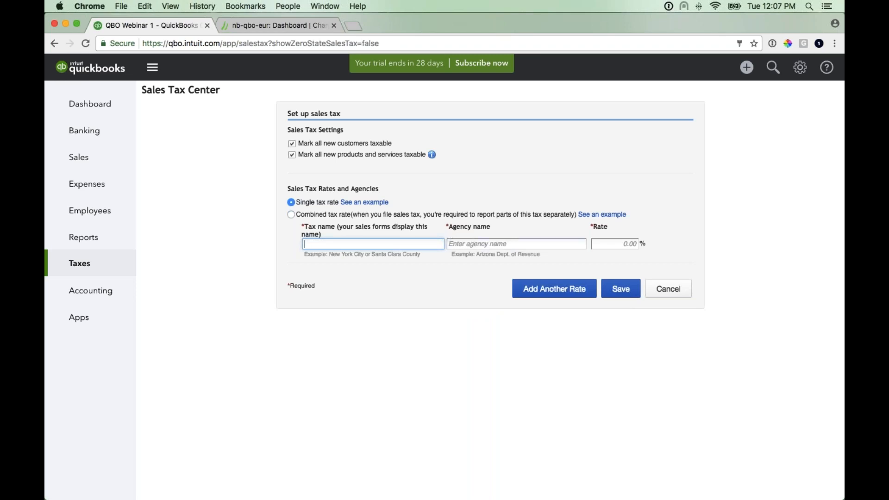
click(316, 168)
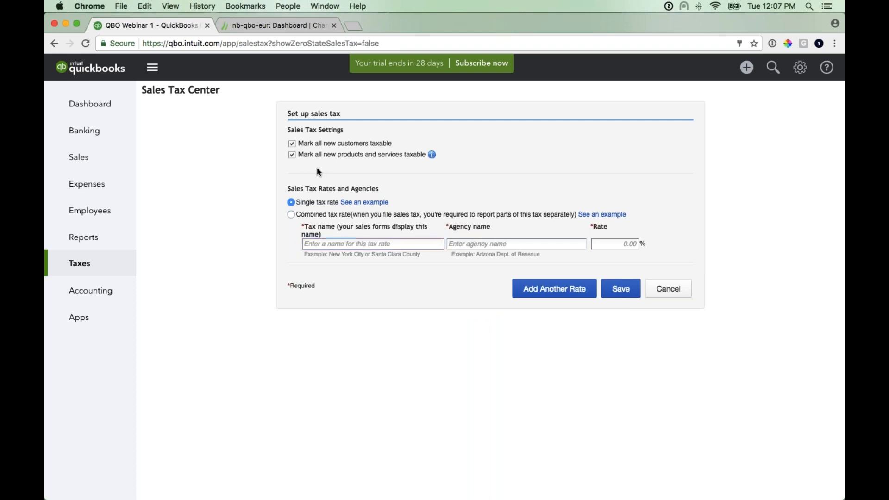
click(292, 155)
click(292, 144)
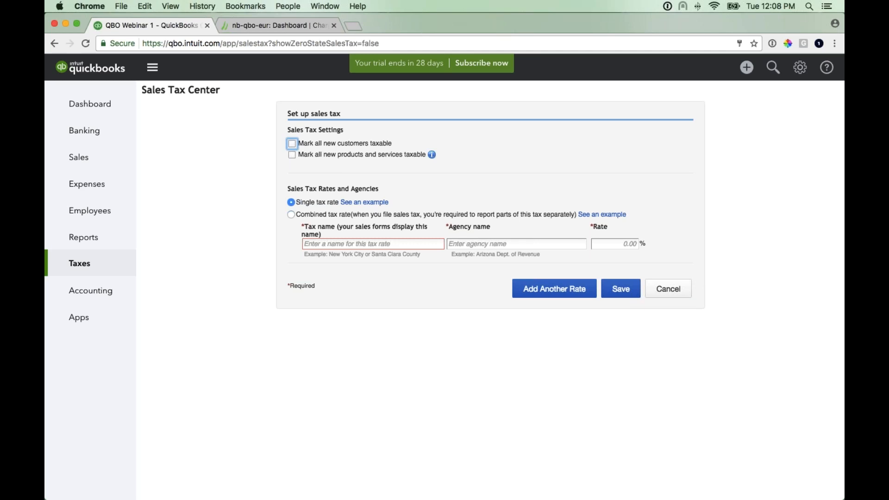
- Add a single tax rate named tax with agency name tax at 1% and save it
click(352, 244)
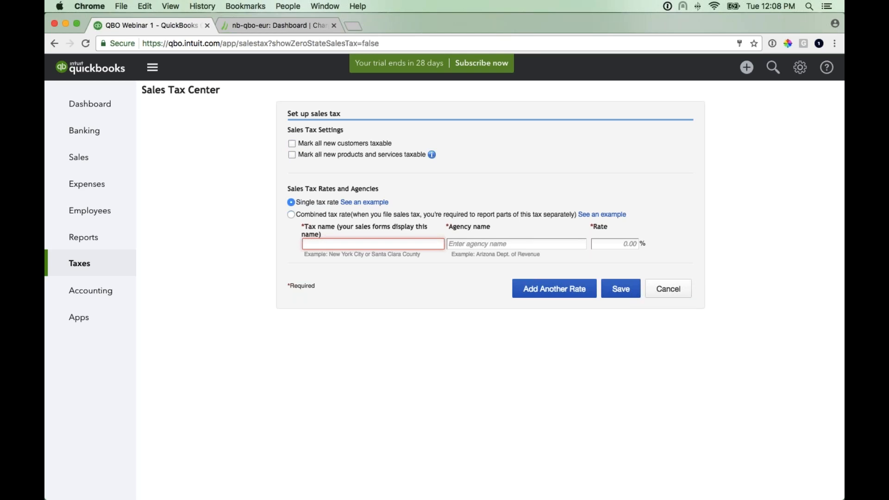
text(tax)
key(Tab)
text(tax)
key(Tab)
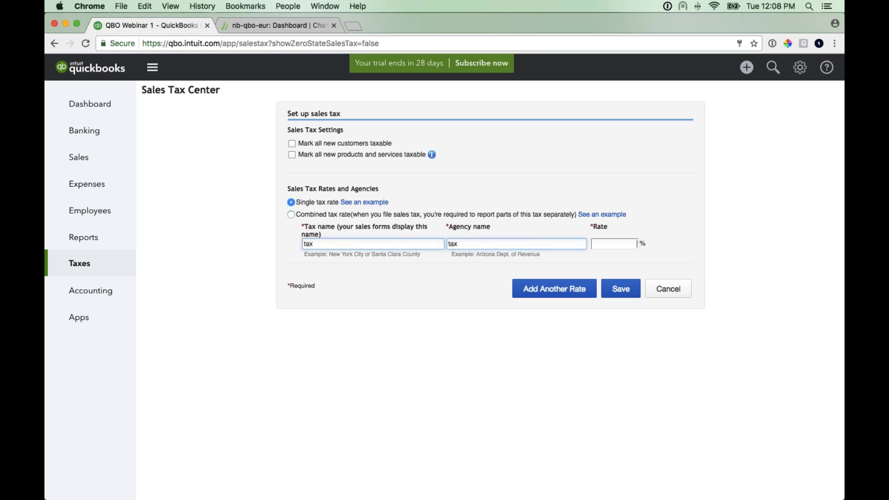
text(1)
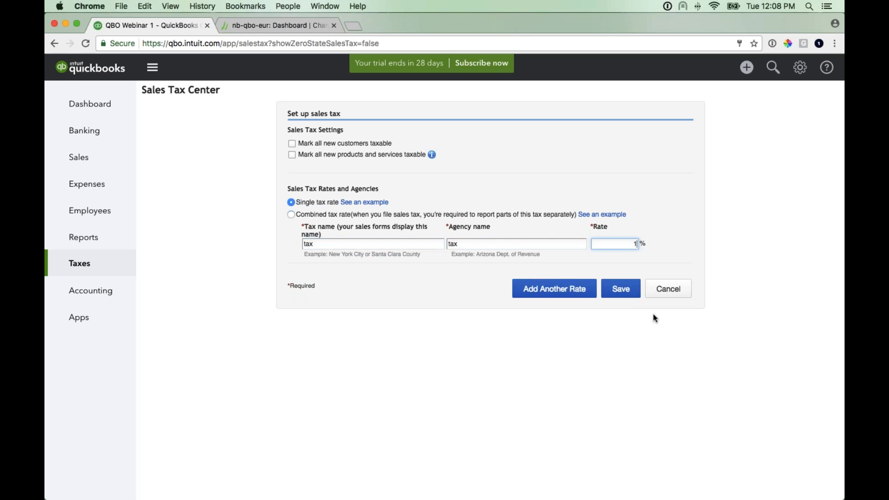
click(625, 293)
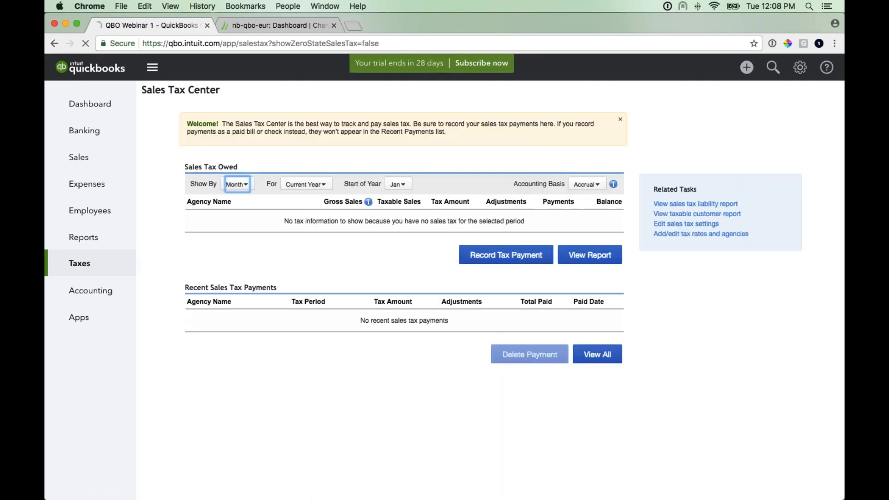
- Deactivate the tax sales tax rate in the rates and agencies list, then return to the Sales Tax Center
click(685, 235)
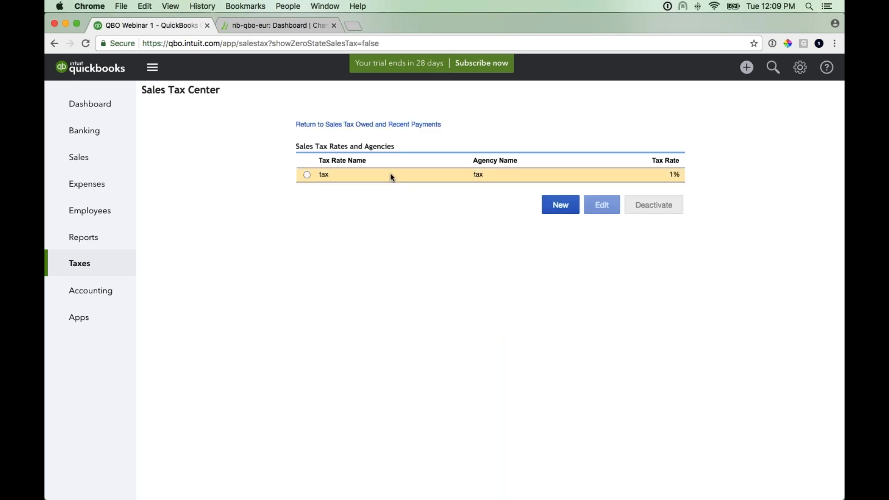
click(307, 175)
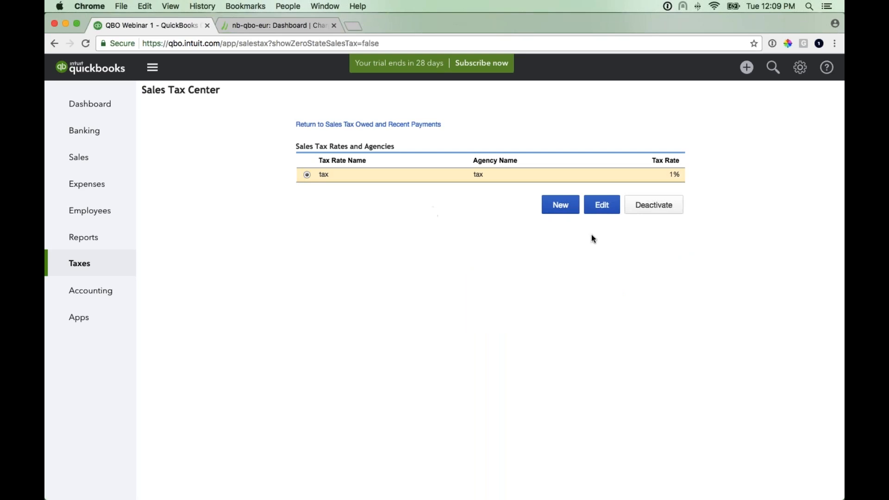
click(654, 205)
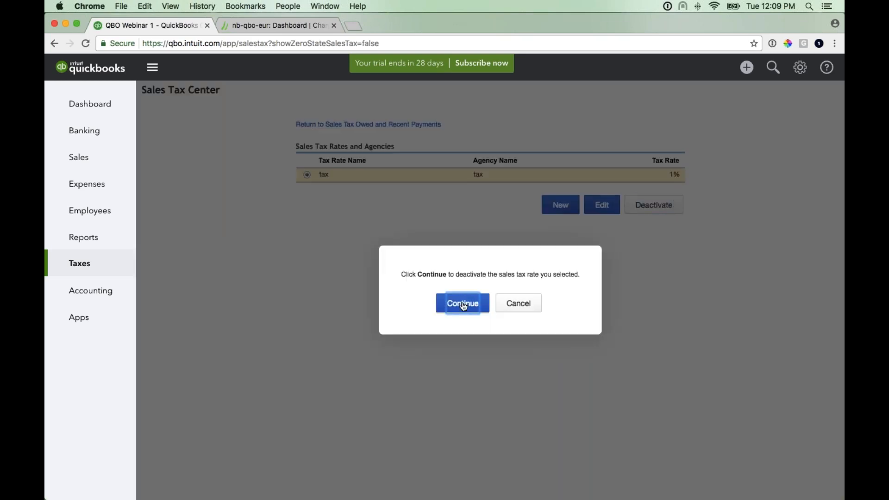
click(463, 304)
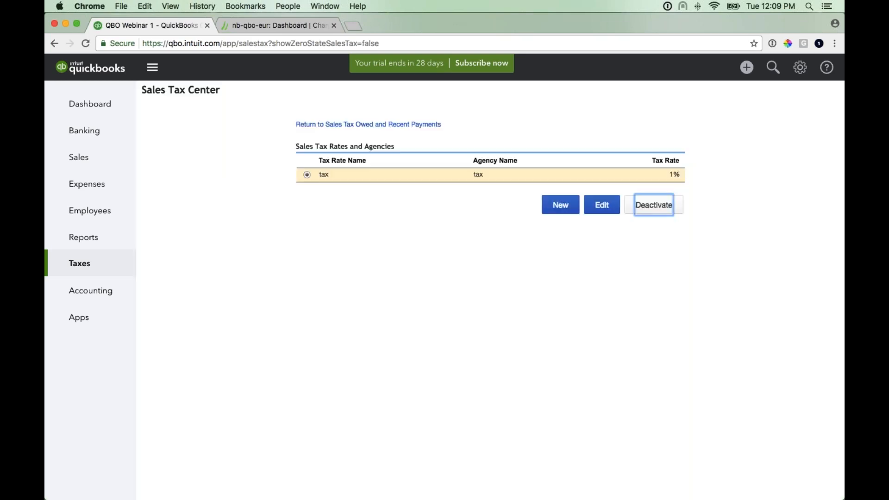
click(382, 125)
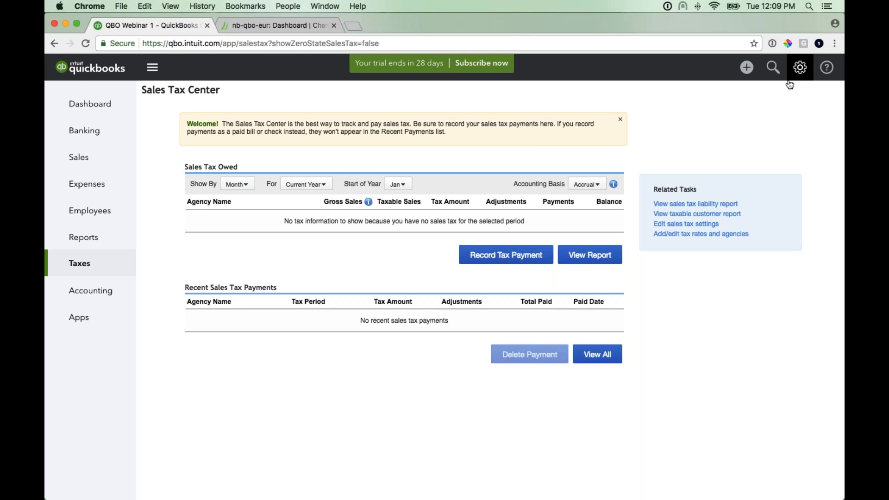
- Open the company's advanced account settings and turn on Track classes under Categories
click(800, 69)
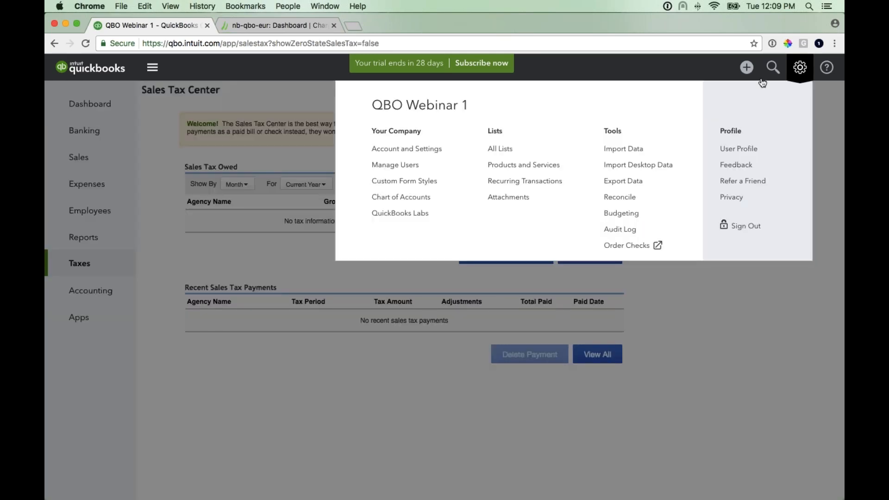
click(425, 149)
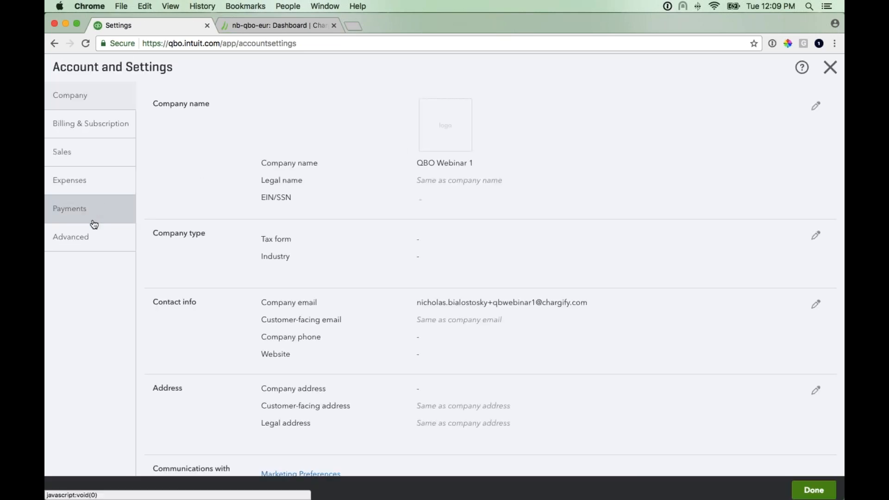
click(98, 240)
scroll(265, 190, down, 5)
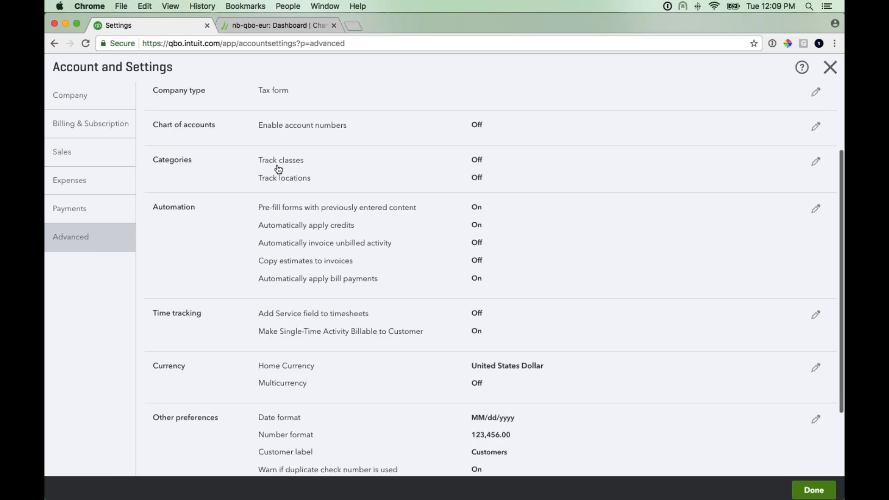
click(483, 164)
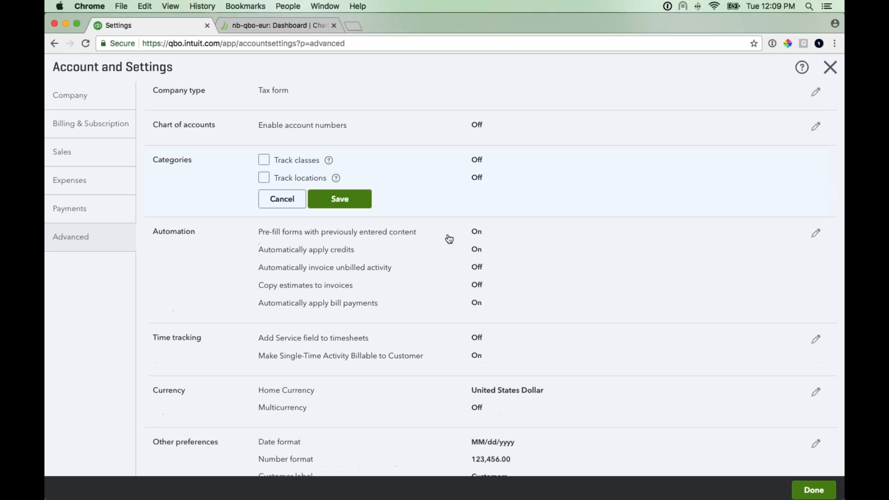
click(263, 161)
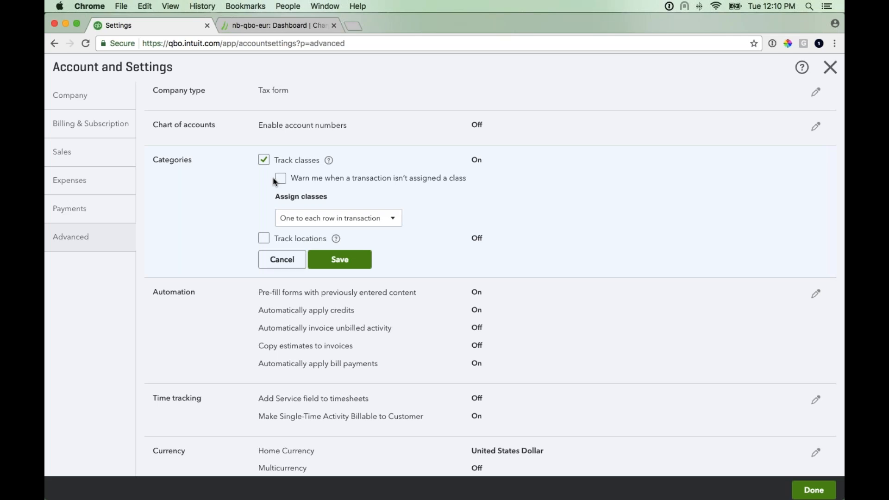
- Set class assignment to One to entire transaction and save the Categories settings
click(400, 223)
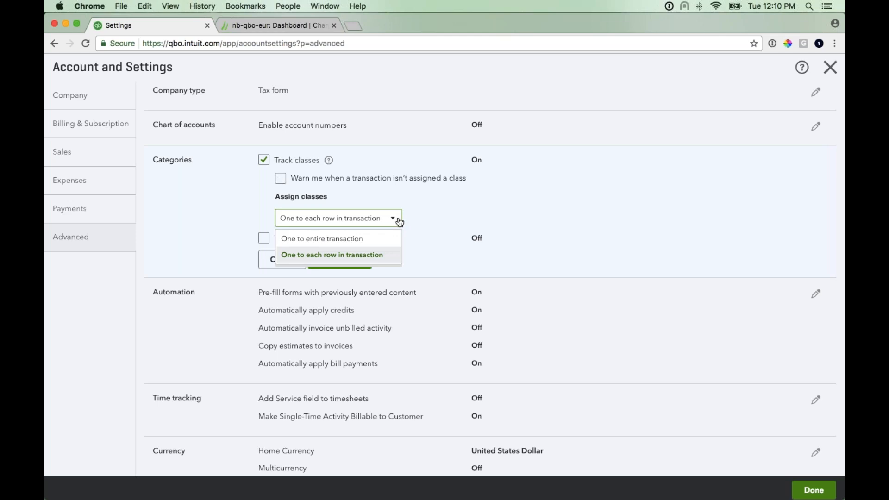
key(Up)
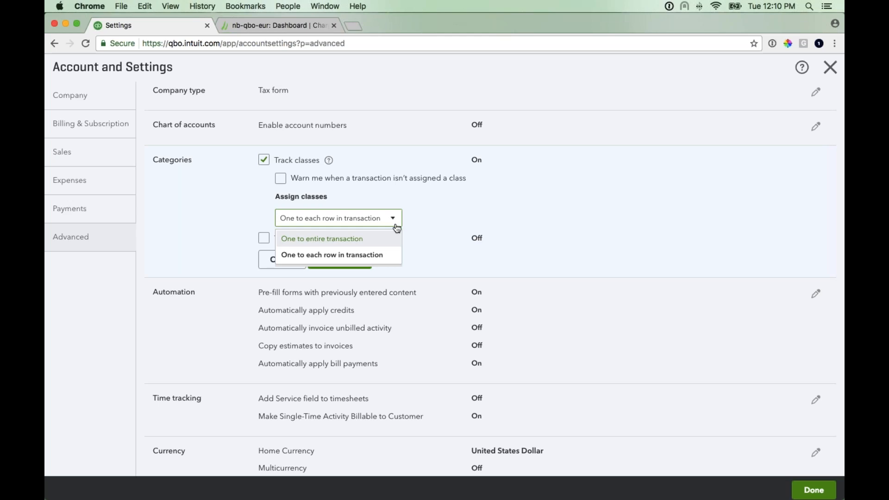
click(357, 240)
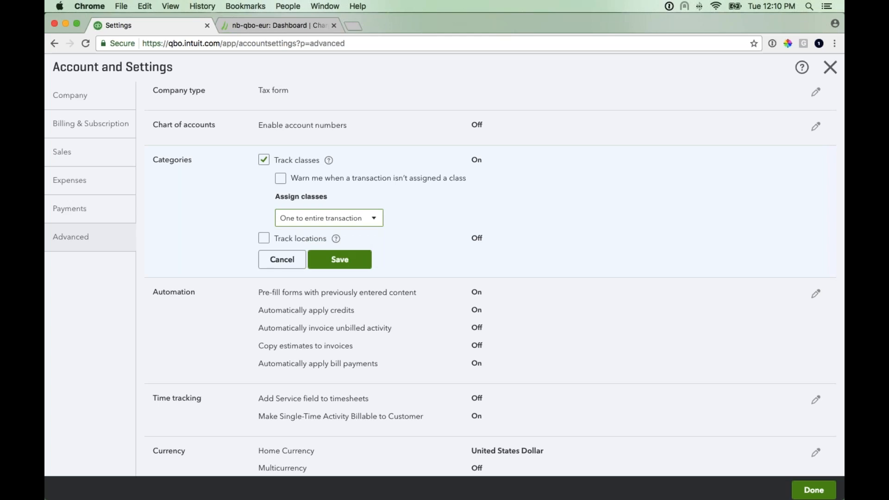
click(363, 266)
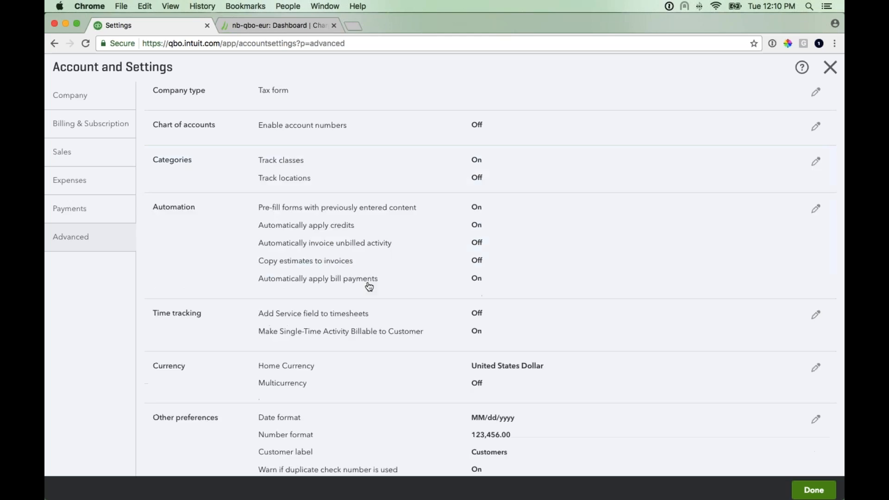
- Turn on Multicurrency, acknowledge that it can't be undone, and save the Currency settings
scroll(366, 234, down, 1)
scroll(366, 233, down, 3)
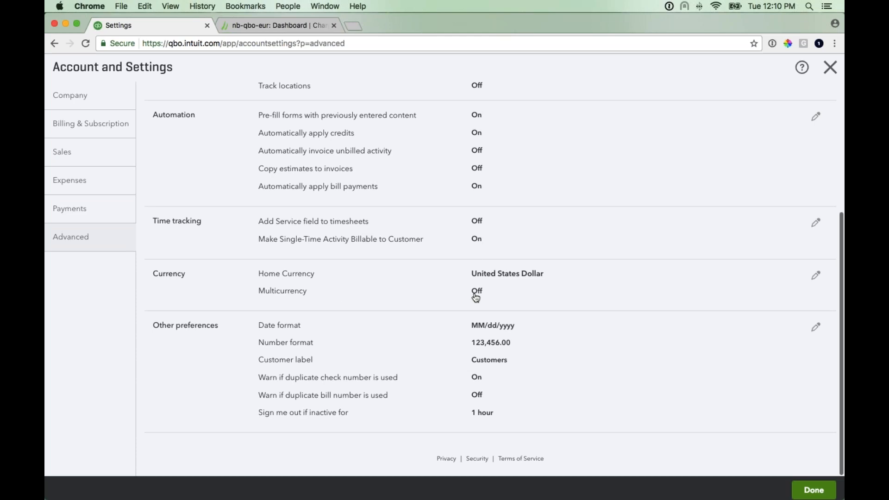
click(264, 297)
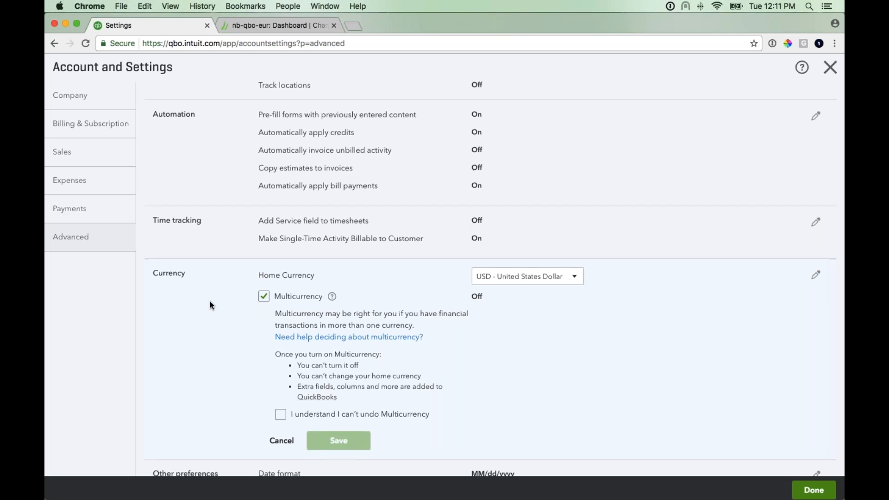
scroll(210, 301, down, 1)
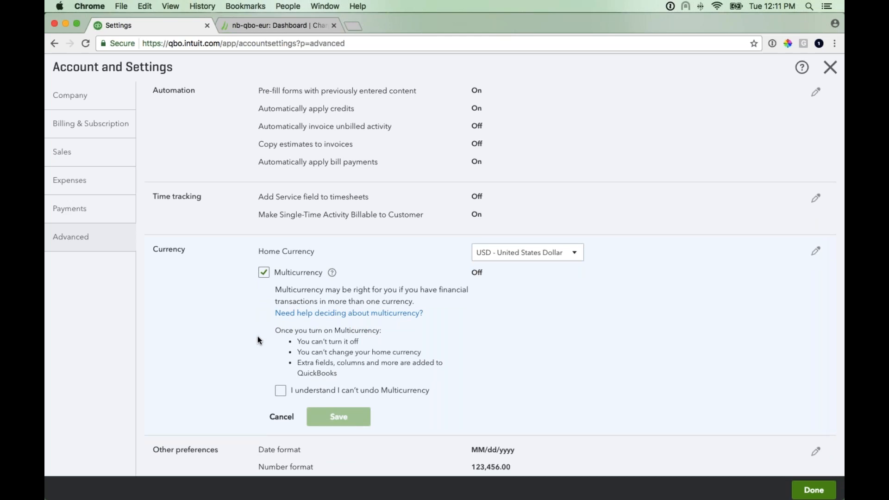
scroll(255, 344, down, 1)
click(280, 374)
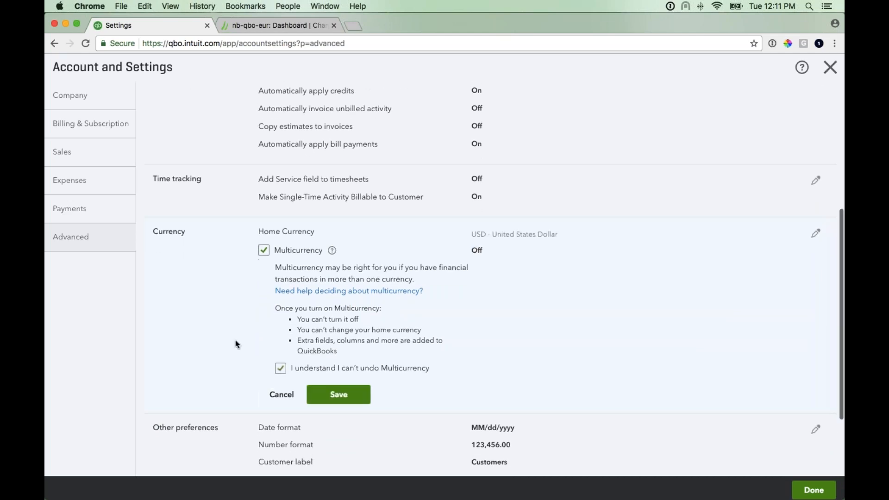
scroll(236, 344, down, 1)
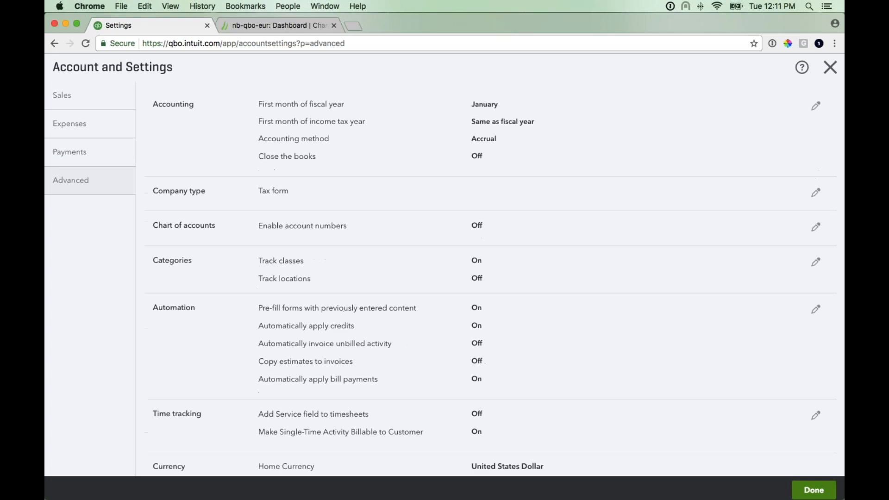
scroll(421, 345, down, 5)
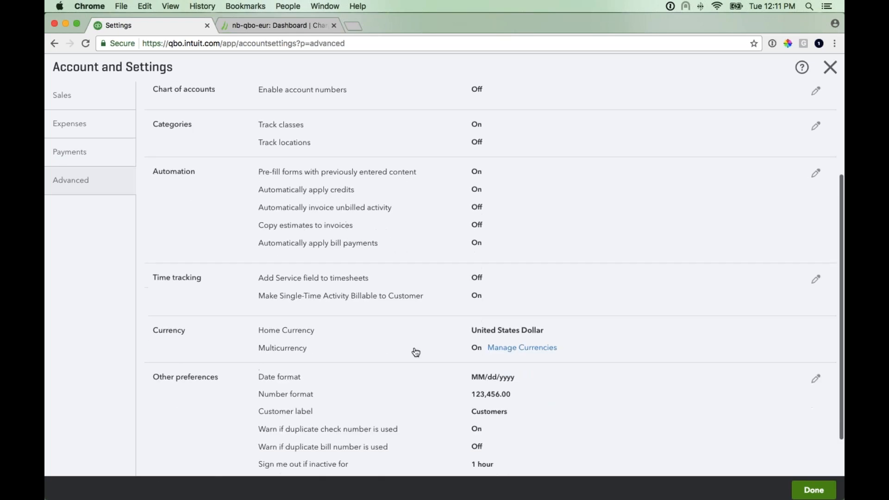
- Open the currencies list and add GBP - British Pound Sterling as a currency
click(512, 352)
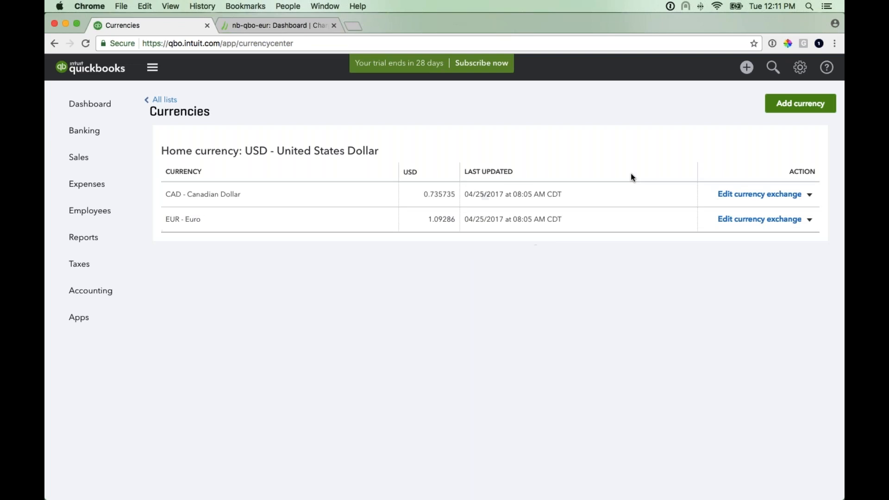
click(788, 108)
click(733, 150)
scroll(733, 253, down, 10)
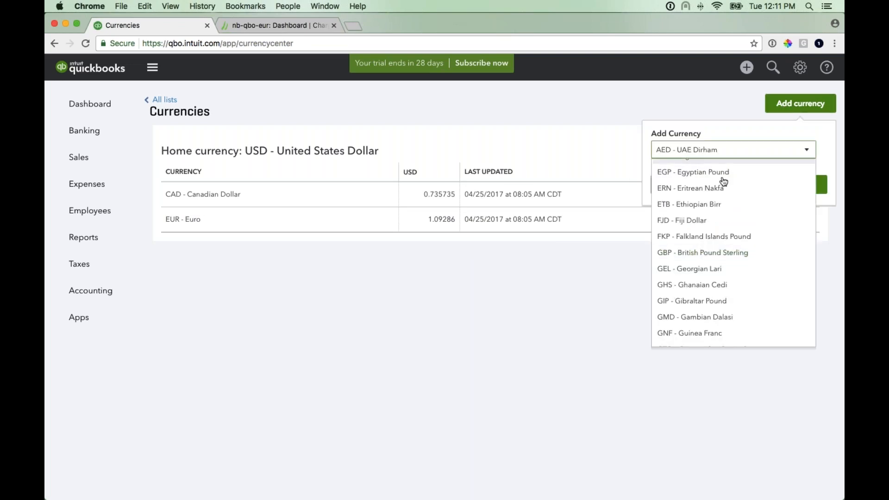
click(726, 254)
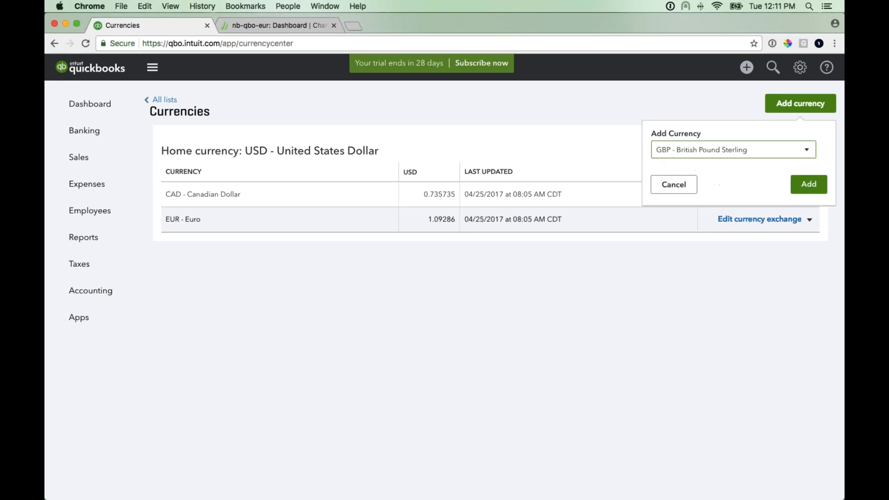
click(809, 185)
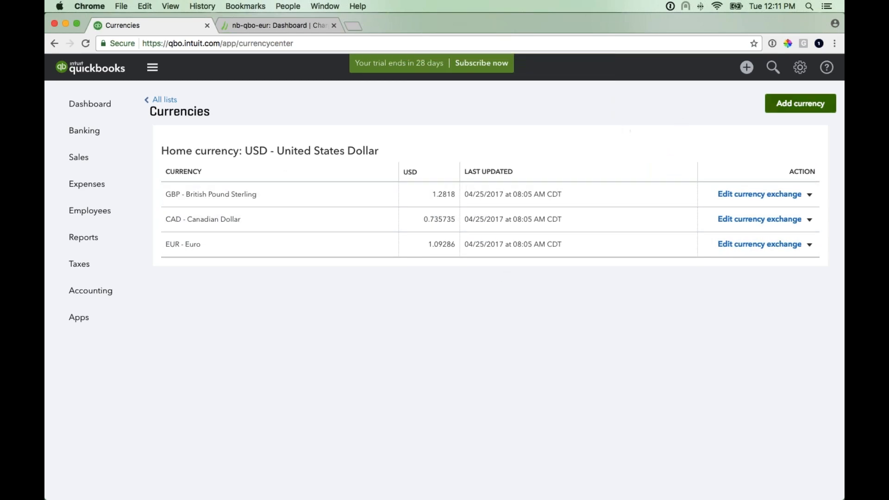
- Sign out of QuickBooks and switch to the Chargify dashboard tab
click(800, 68)
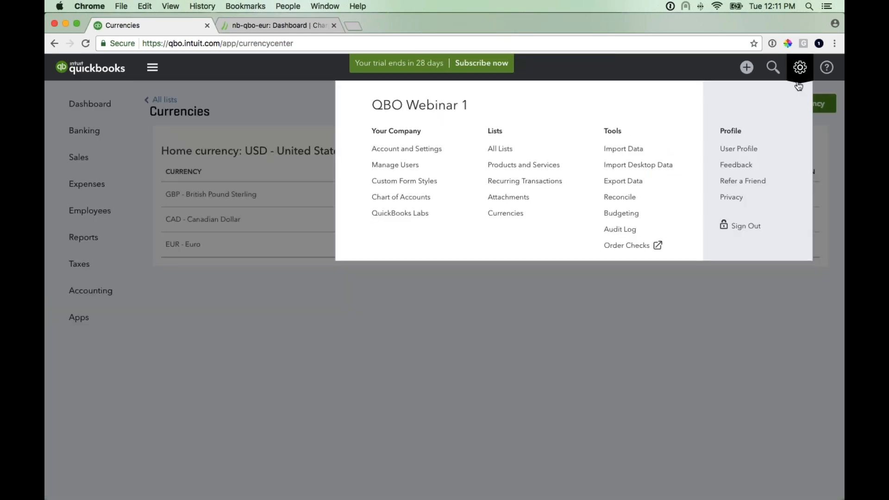
click(746, 226)
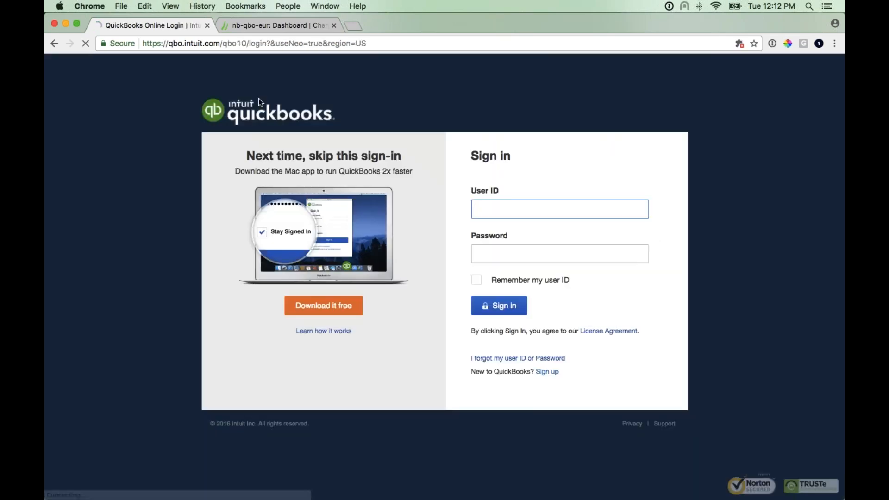
click(260, 24)
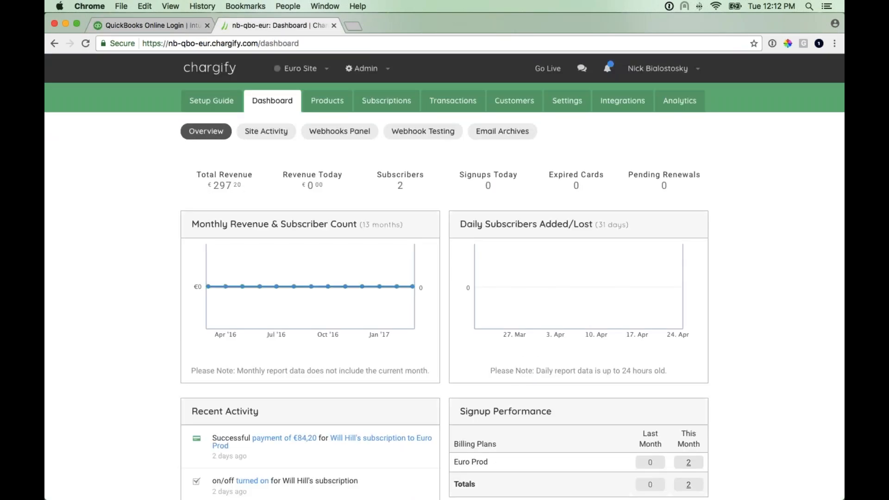
key(super+Tab)
click(157, 482)
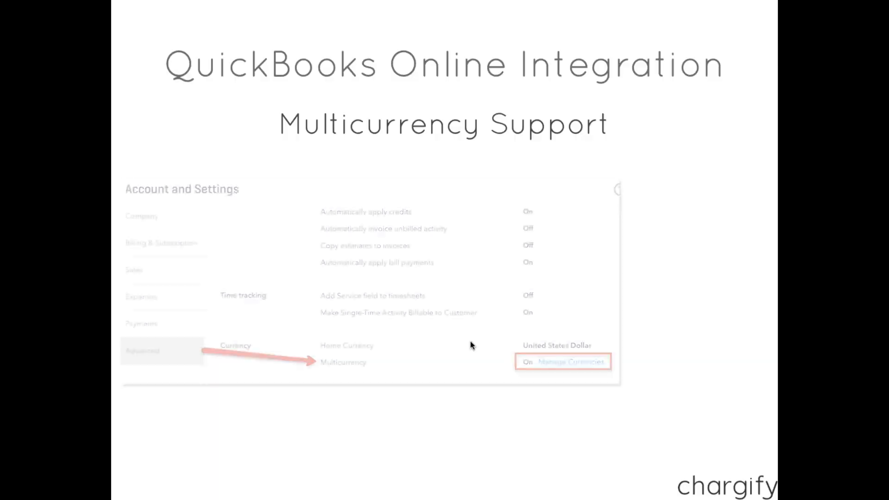
click(472, 342)
click(472, 341)
click(472, 341)
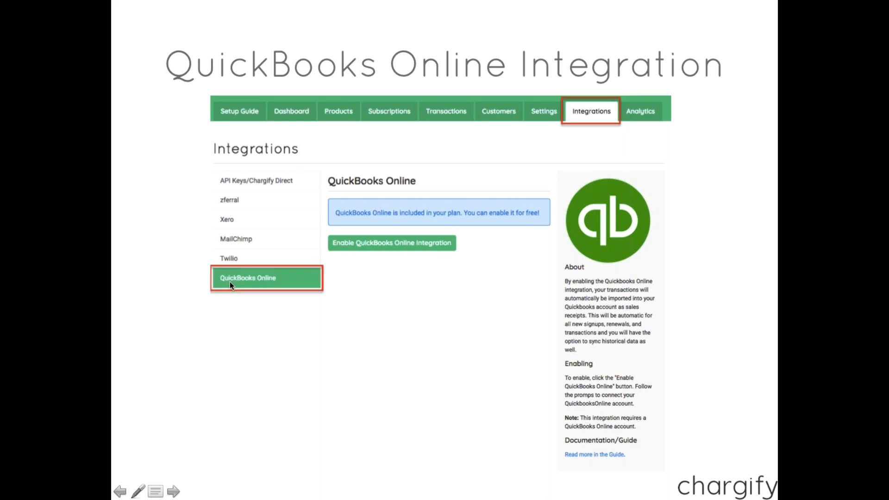
- Return to the Chargify dashboard and enable the QuickBooks Online integration from the Integrations page
key(Escape)
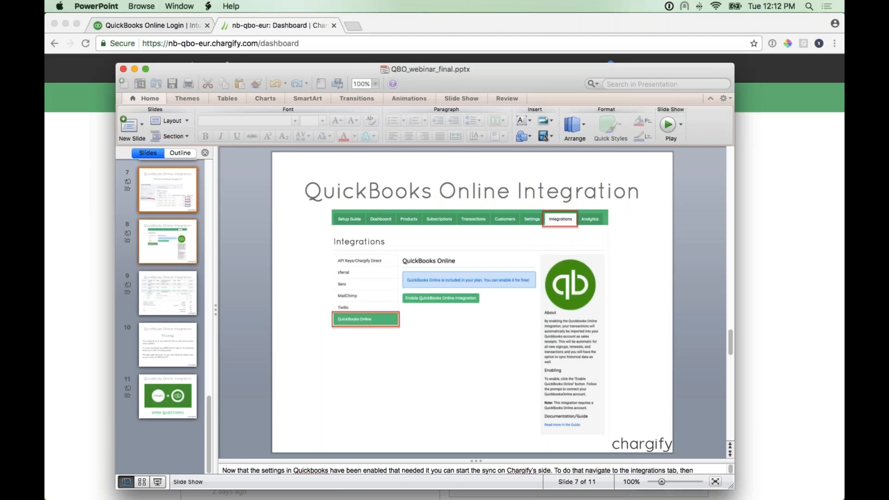
key(super+Tab)
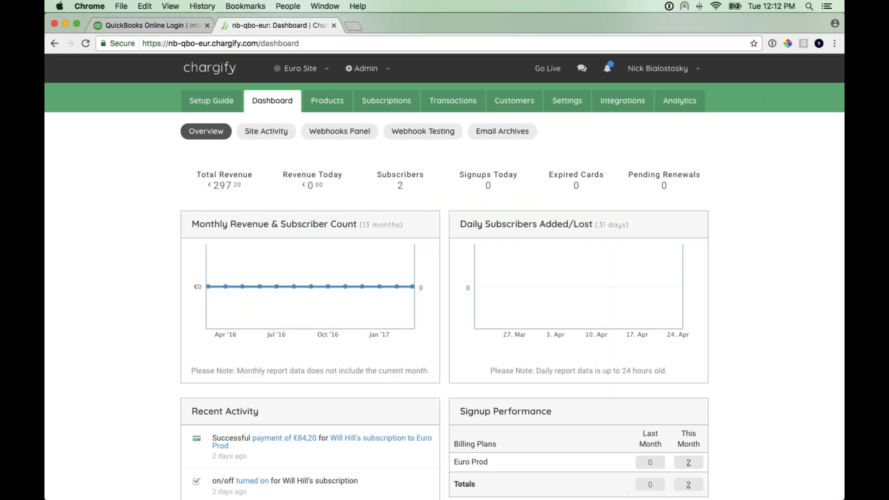
scroll(233, 221, down, 1)
scroll(233, 221, down, 3)
scroll(233, 221, up, 3)
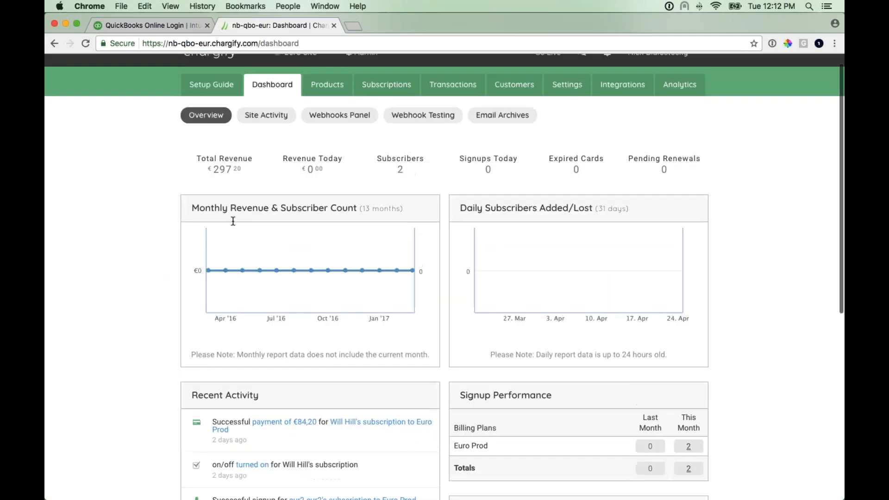
click(619, 90)
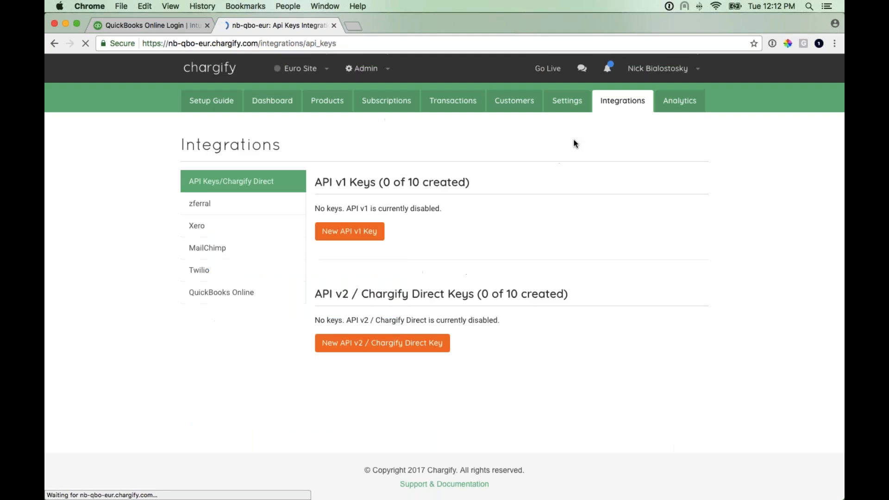
click(221, 292)
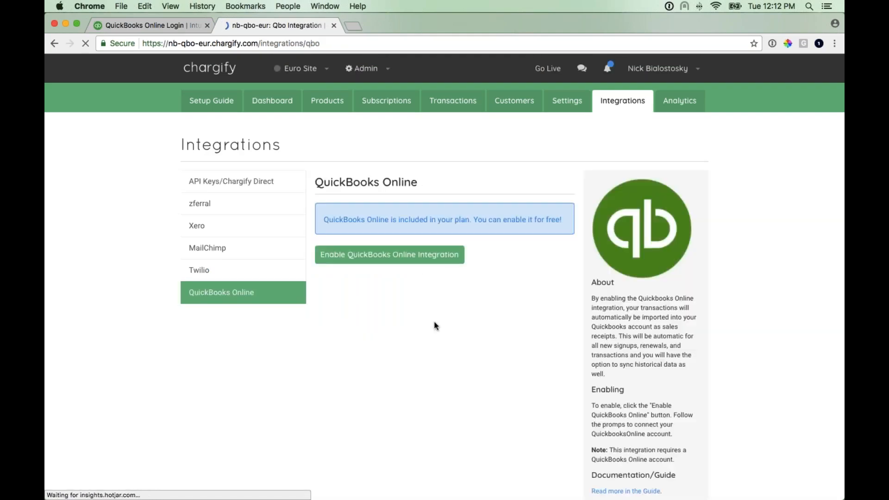
click(385, 262)
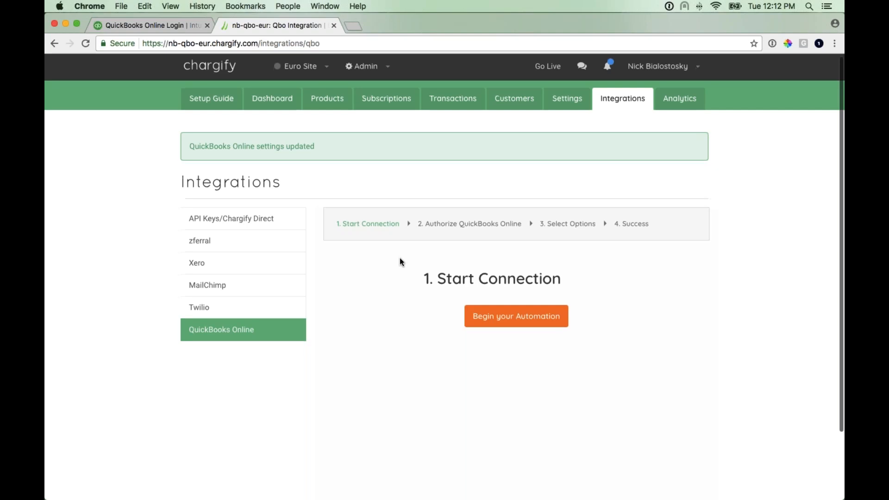
- Begin the automation and choose to connect QuickBooks and continue to step 3
scroll(401, 262, down, 1)
click(514, 310)
scroll(411, 310, down, 2)
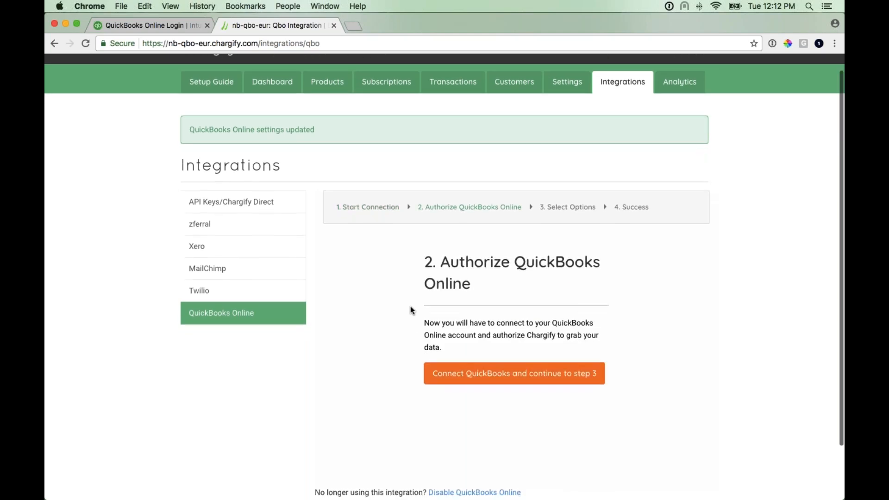
scroll(397, 324, down, 1)
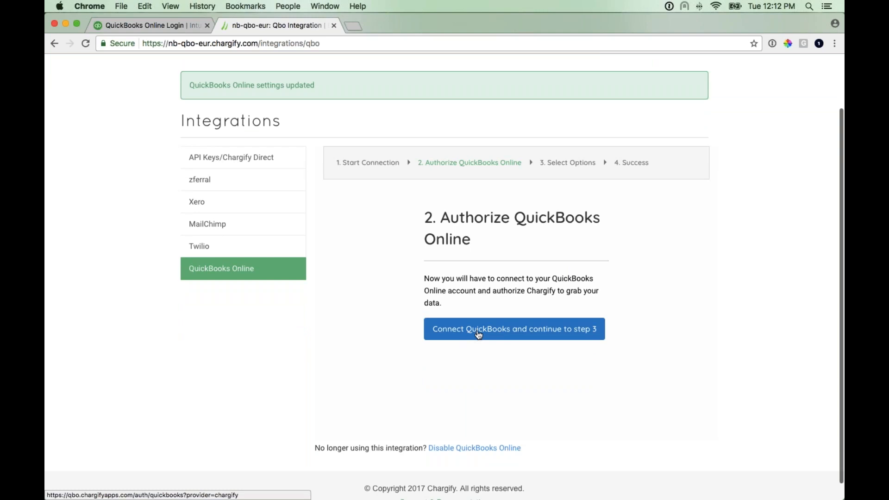
click(486, 333)
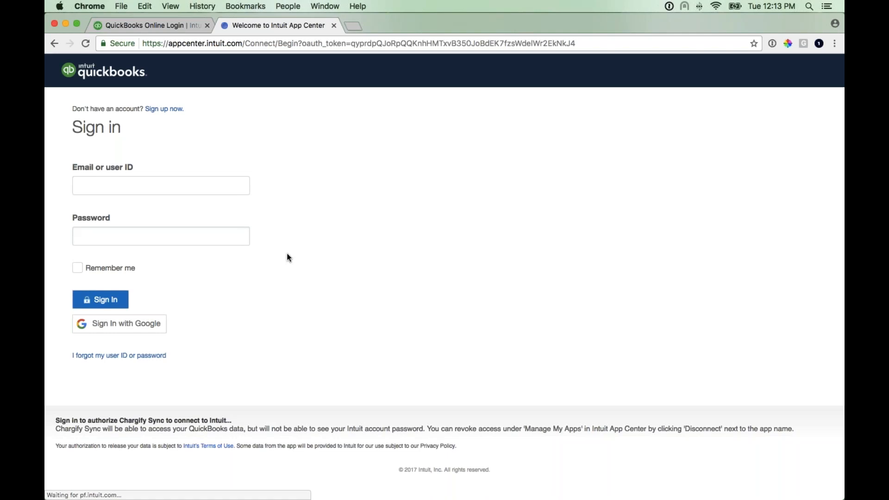
- Sign in to Intuit with the saved QBO Webinar 1 login and password from 1Password, dismissing the save-password offer
click(670, 7)
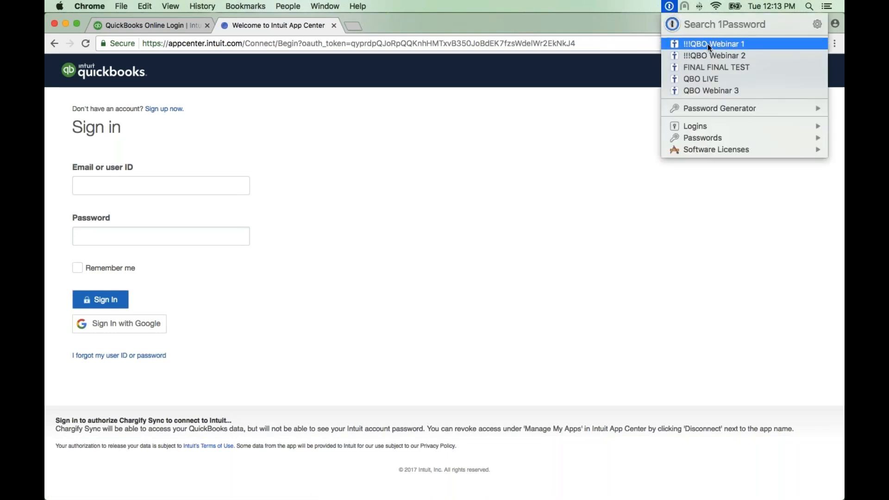
click(707, 46)
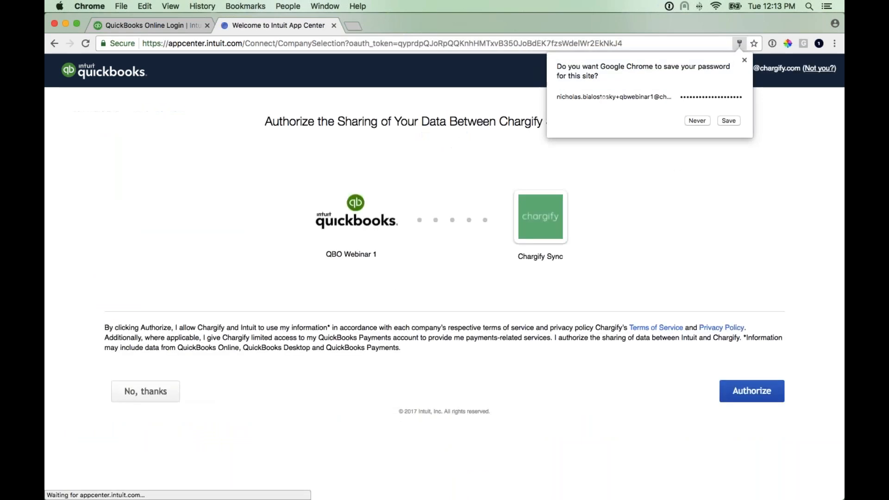
click(744, 60)
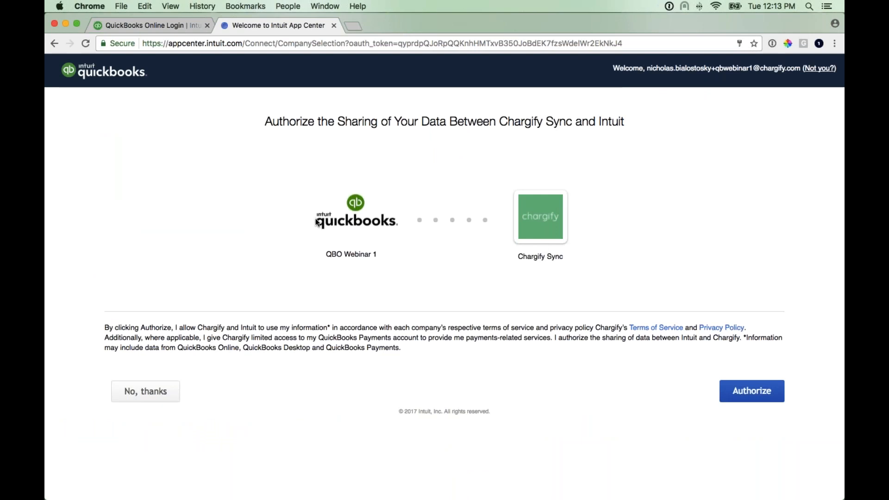
- Authorize data sharing between the QBO Webinar 1 company and Chargify Sync
drag(325, 254, 379, 255)
click(391, 279)
click(751, 391)
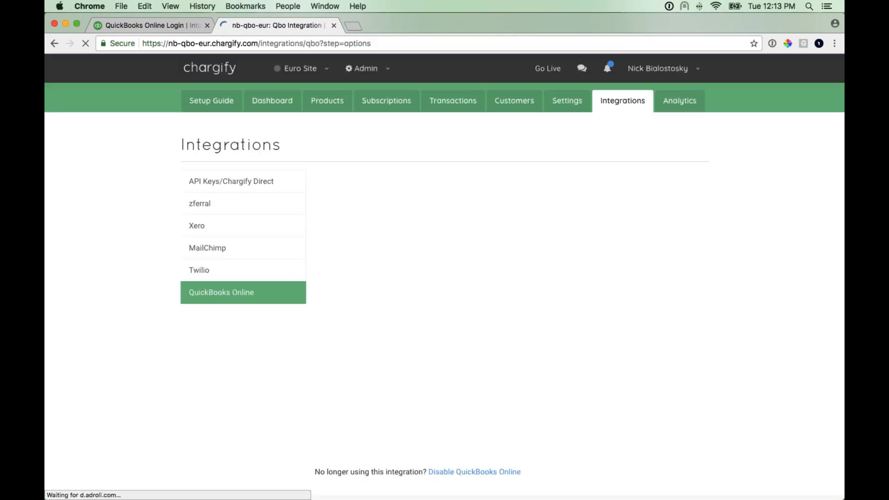
- Choose to import Chargify data since a specific date and pick 2017/1/1 as the starting date
scroll(363, 268, down, 1)
scroll(363, 268, down, 2)
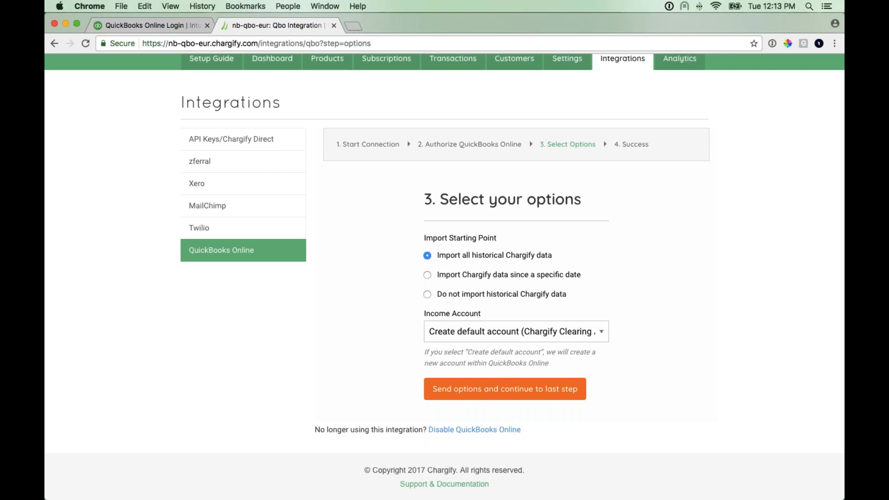
click(427, 276)
click(463, 309)
click(451, 178)
click(451, 178)
click(452, 178)
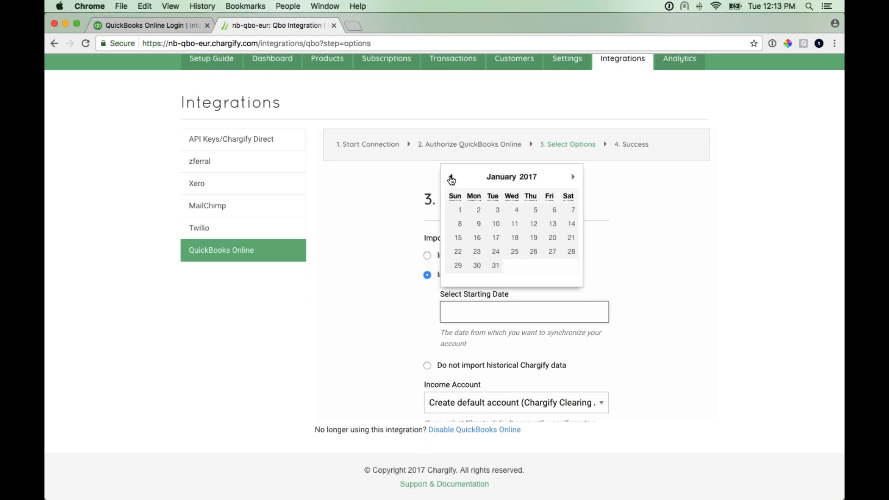
click(456, 211)
scroll(397, 264, down, 3)
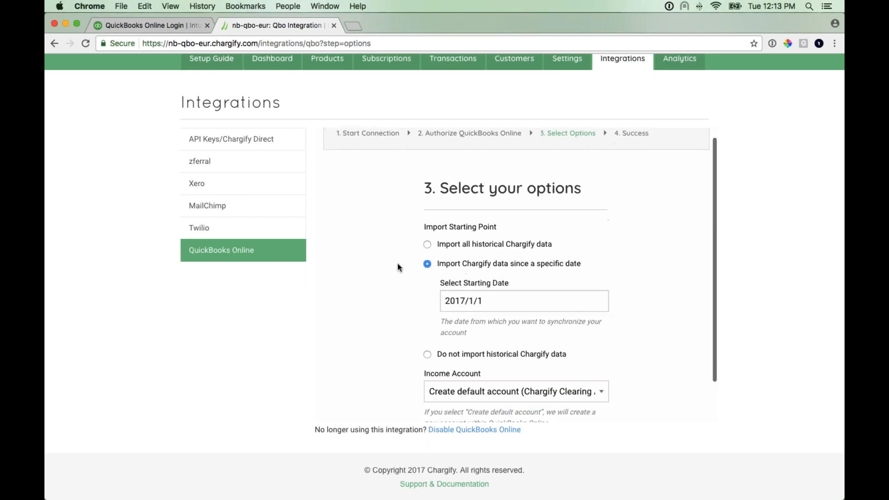
- Choose not to import historical Chargify data, keep the default income account, and send the options
click(426, 307)
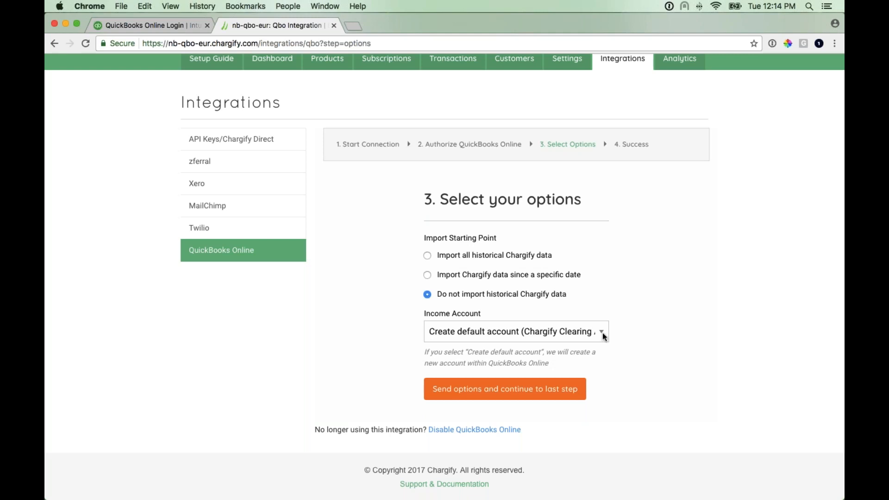
click(599, 332)
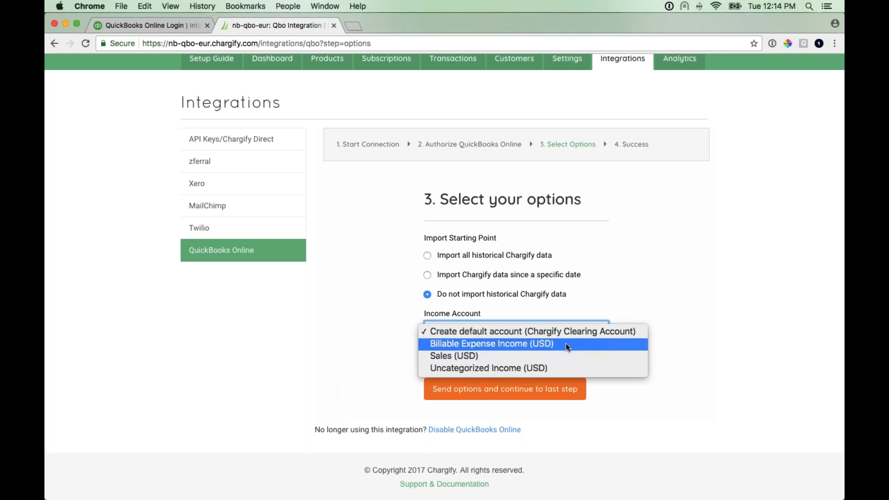
click(394, 328)
click(492, 395)
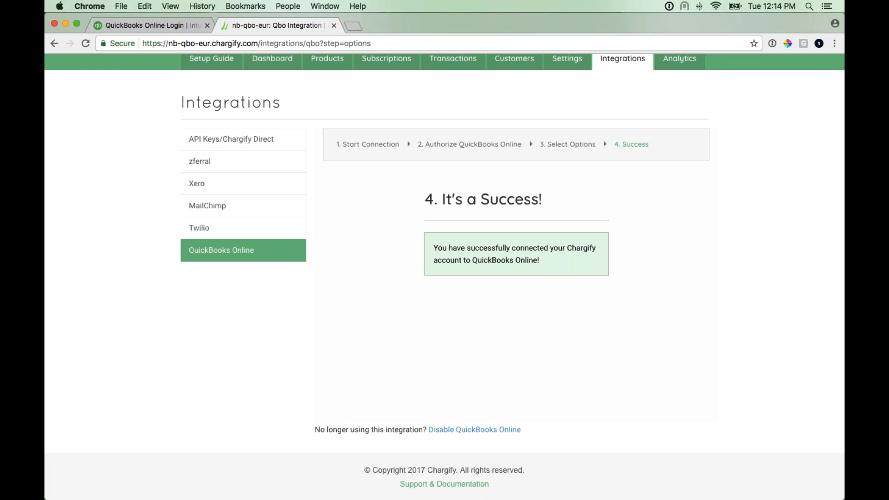
- Play the presentation slides showing a synced sales receipt example, then leave the slideshow
key(super+Tab)
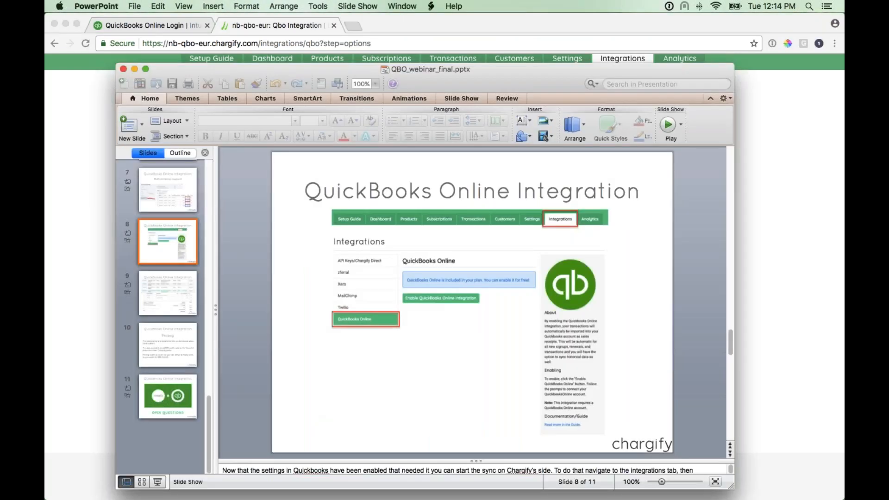
click(158, 482)
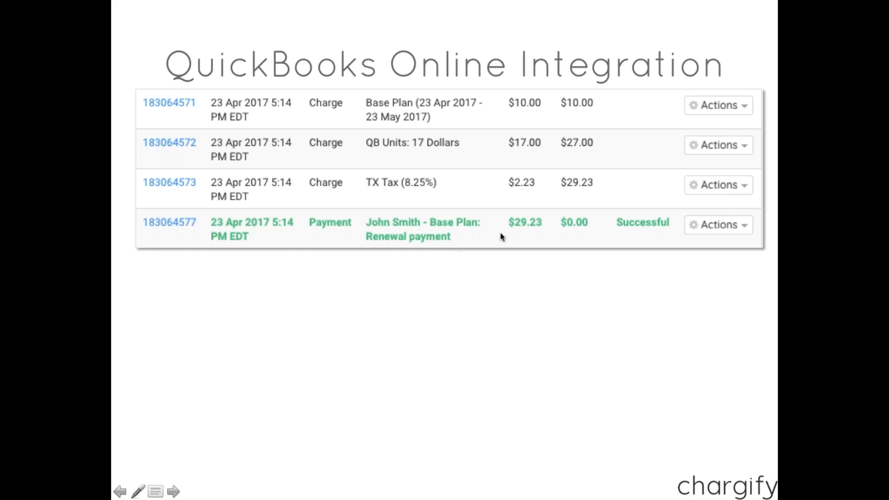
click(723, 294)
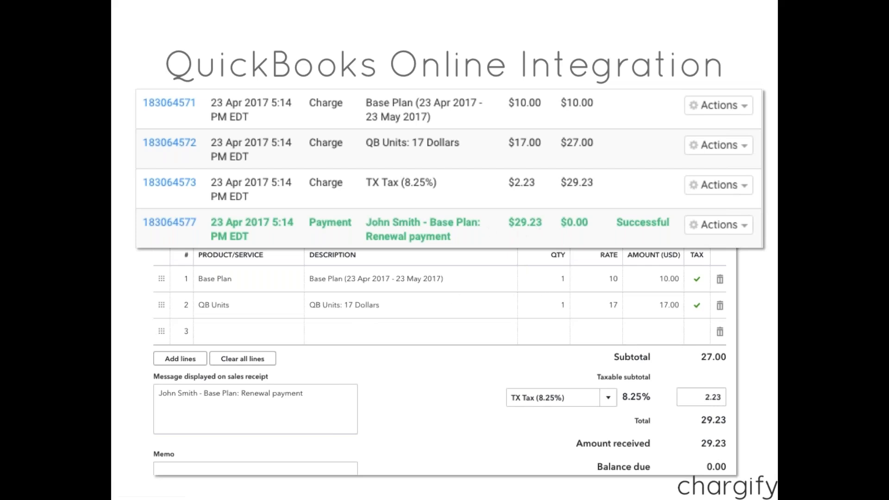
key(Escape)
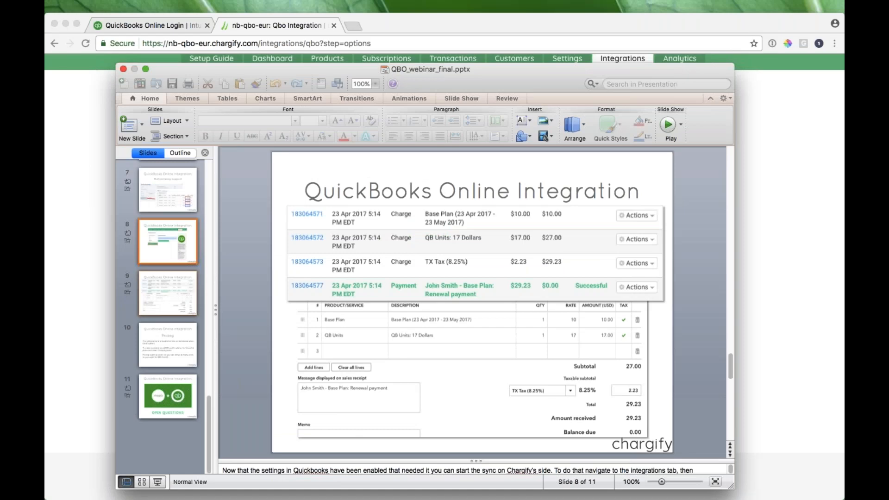
- Return to the QuickBooks tab, go to quickbooks.intuit.com, and sign out of the QBO Webinar 1 company
click(78, 154)
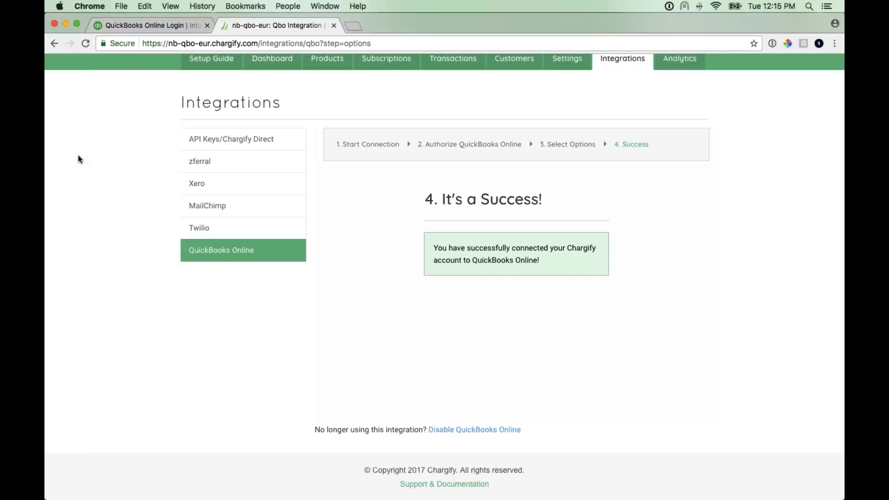
click(193, 26)
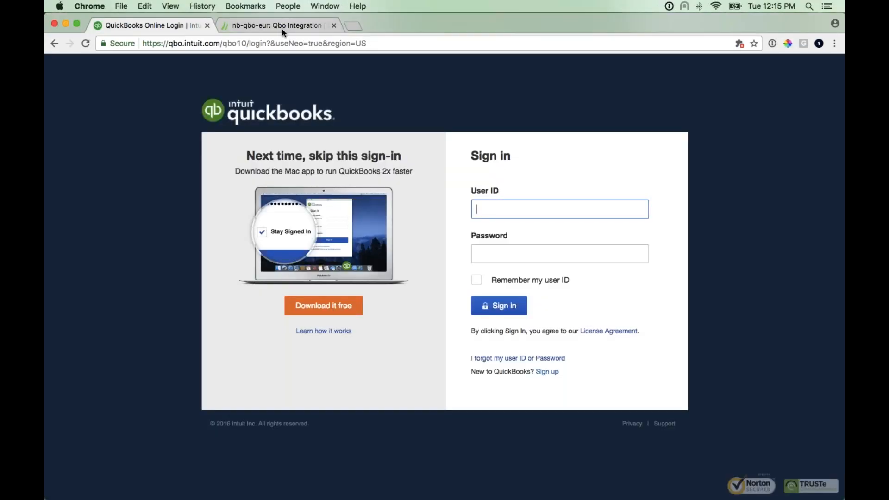
click(283, 42)
text(quickbooks.intuit.com)
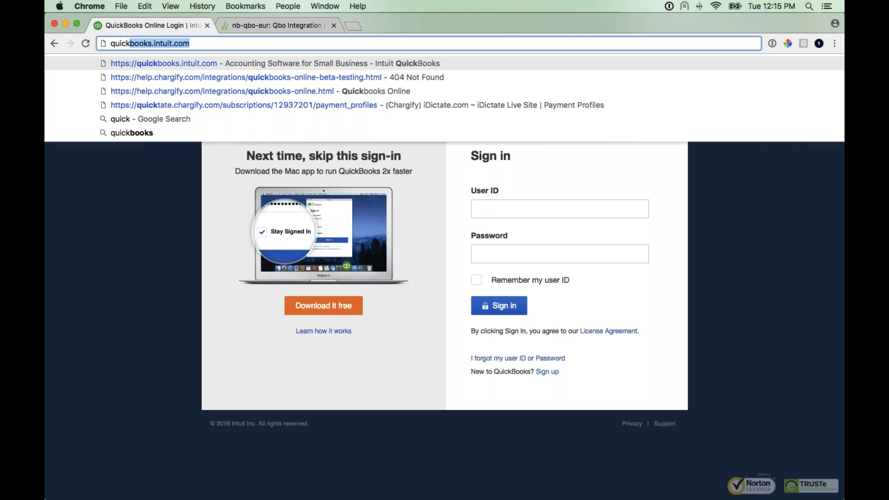
key(Return)
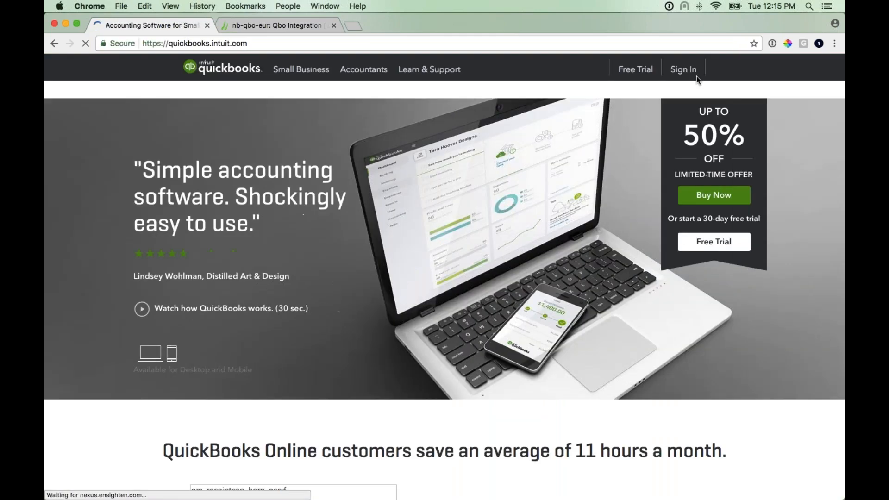
click(700, 70)
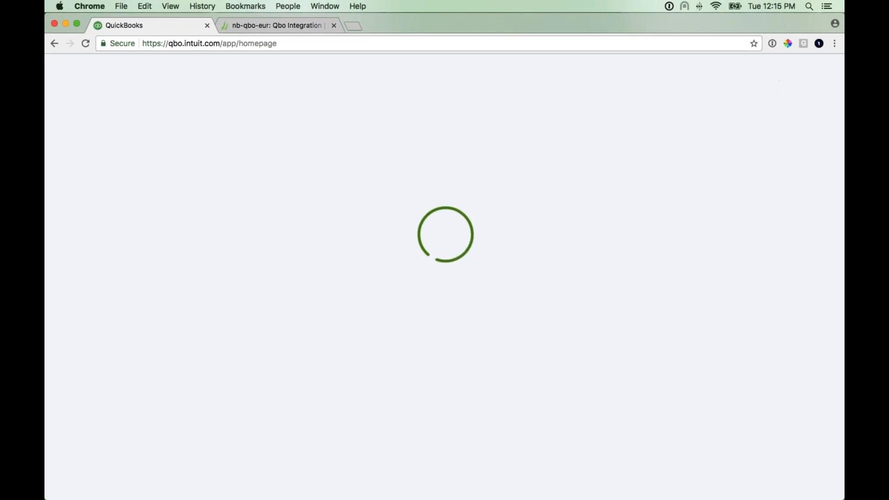
click(827, 68)
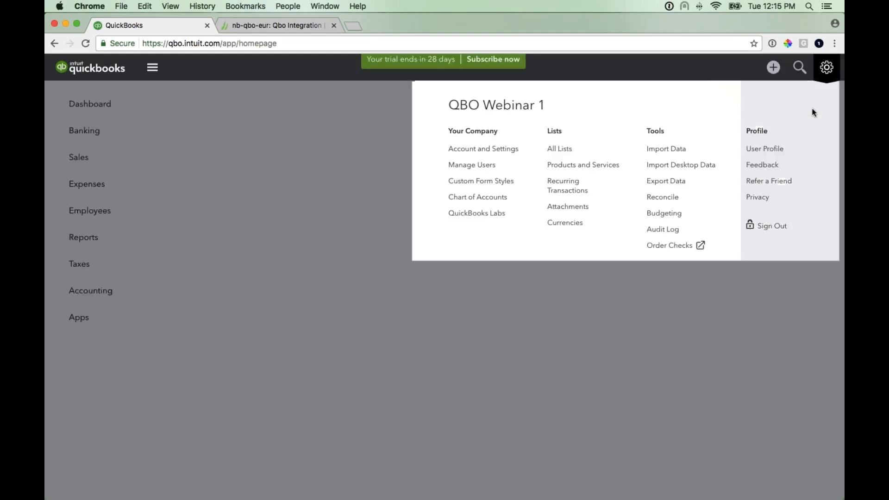
click(772, 227)
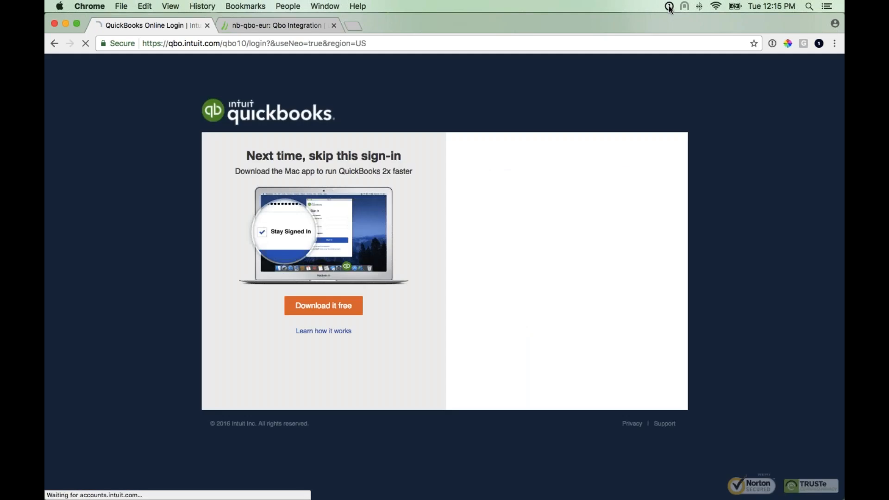
- Sign in to QuickBooks with the saved QBO Webinar 2 login and password from 1Password
click(670, 6)
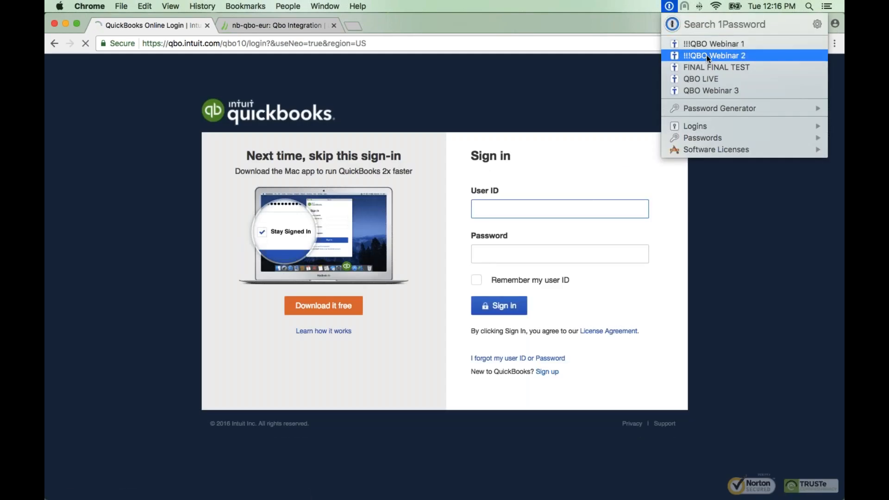
click(708, 67)
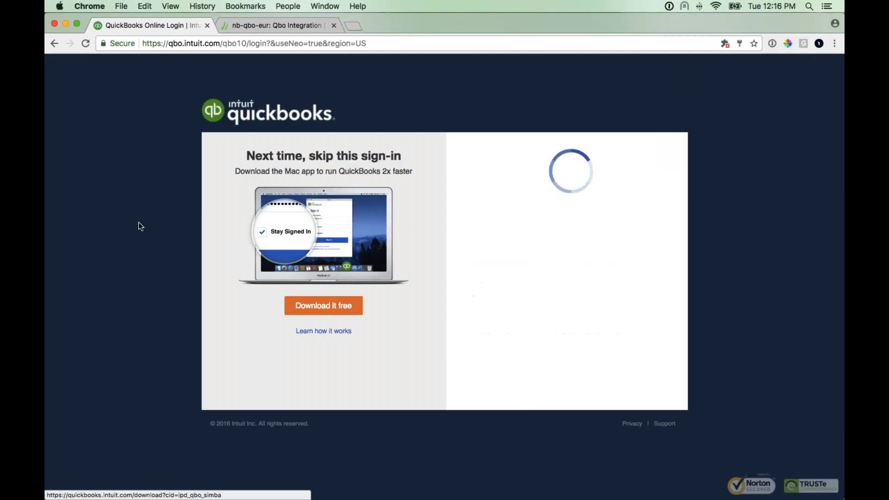
click(478, 330)
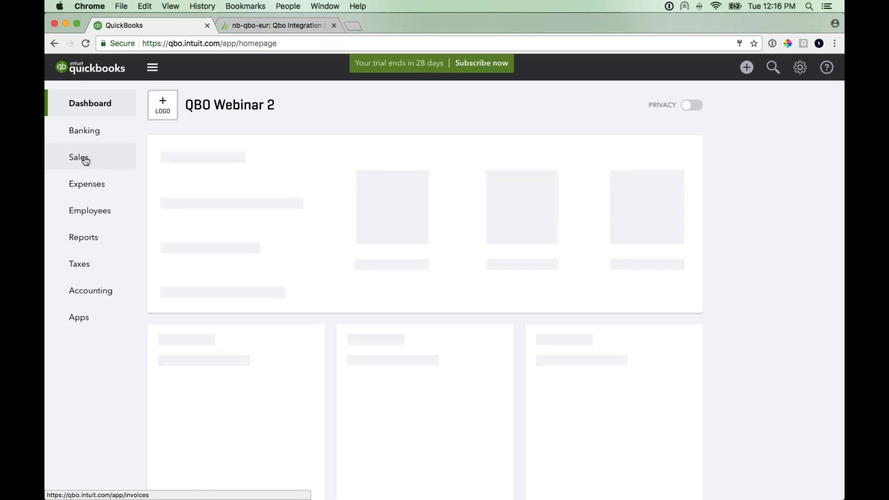
- Open the Sales section's All Sales transaction list
click(86, 160)
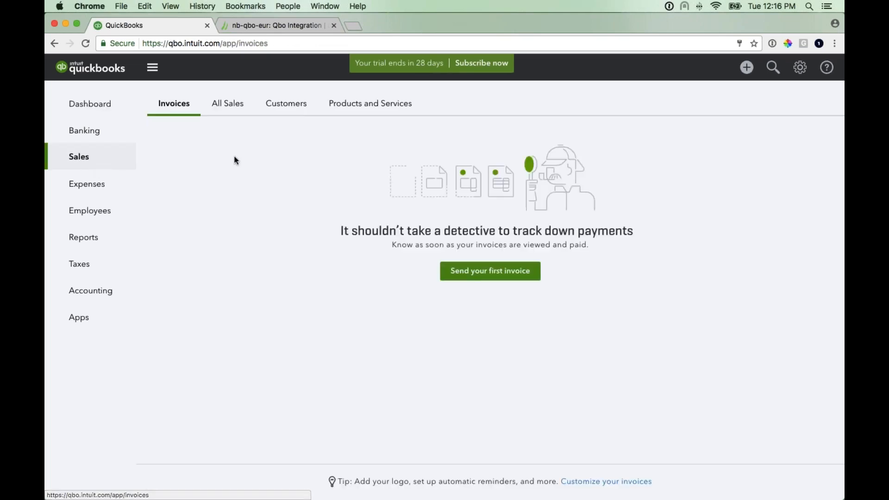
click(234, 109)
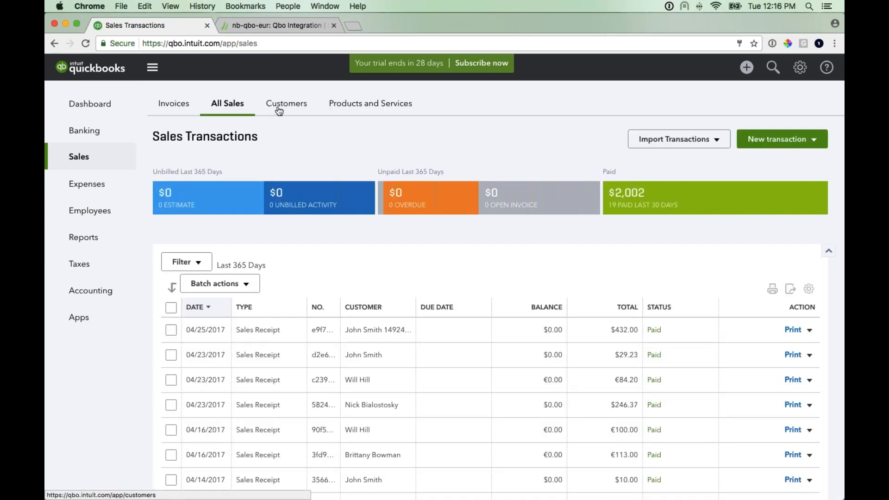
- Open the Sales section's Customers list and scroll through the synced customers
click(280, 109)
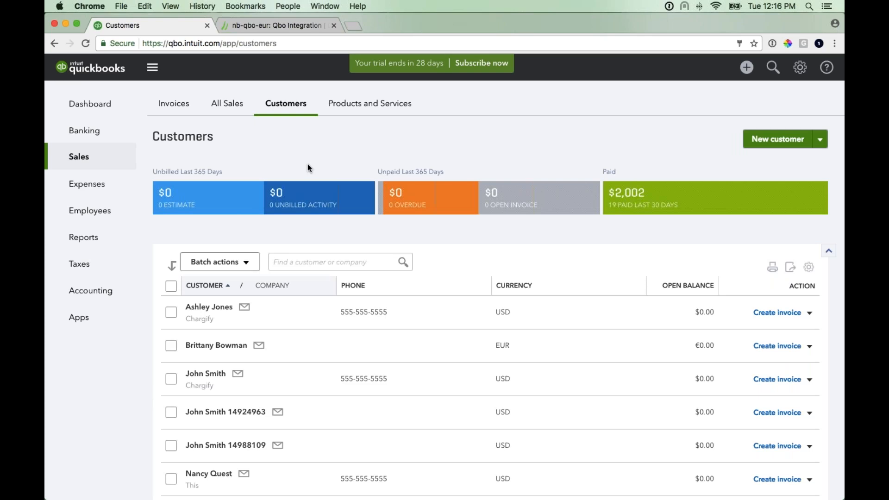
scroll(307, 163, down, 2)
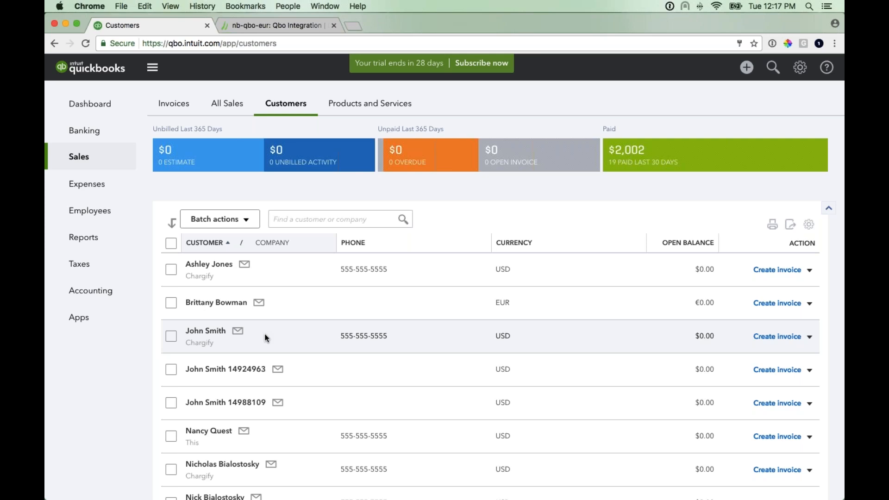
scroll(277, 336, down, 1)
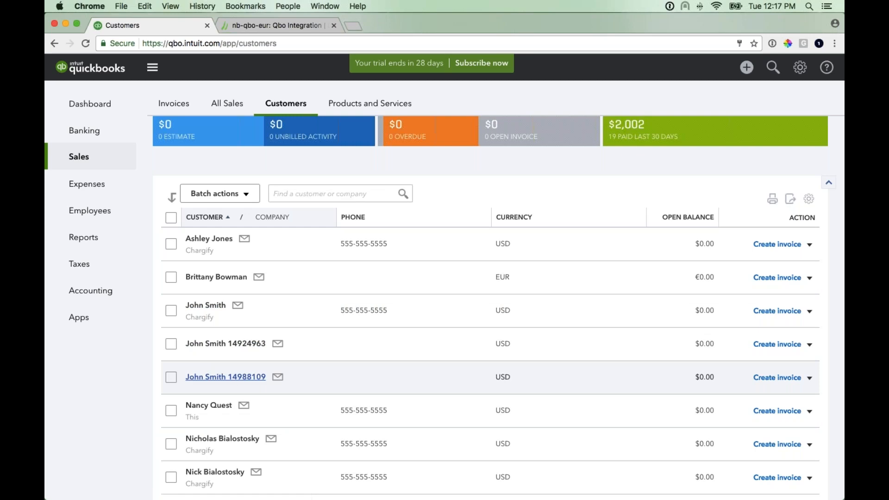
click(237, 106)
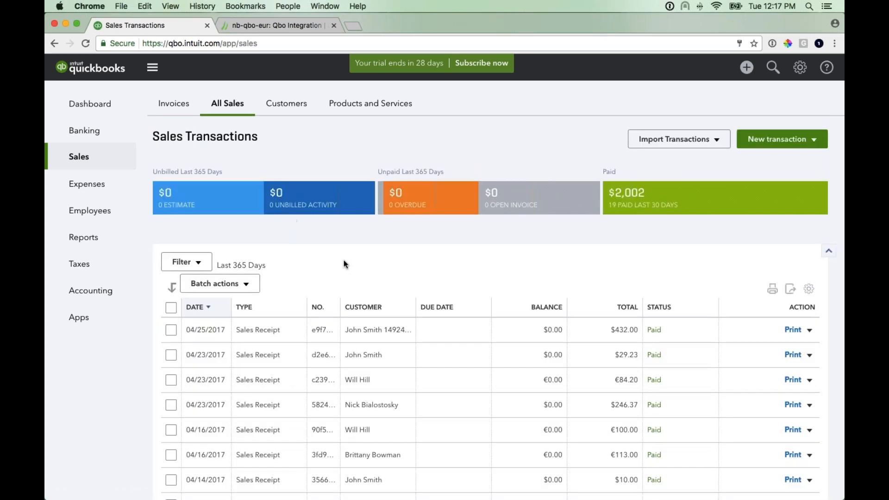
scroll(344, 261, down, 1)
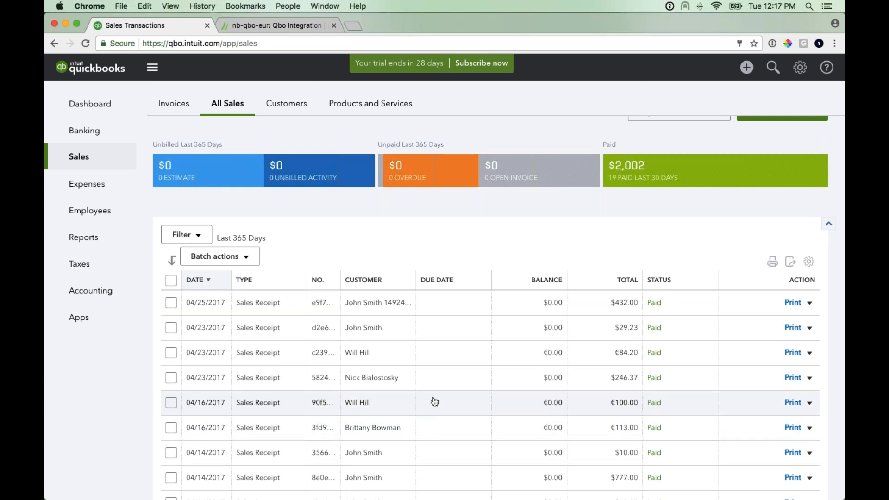
click(435, 411)
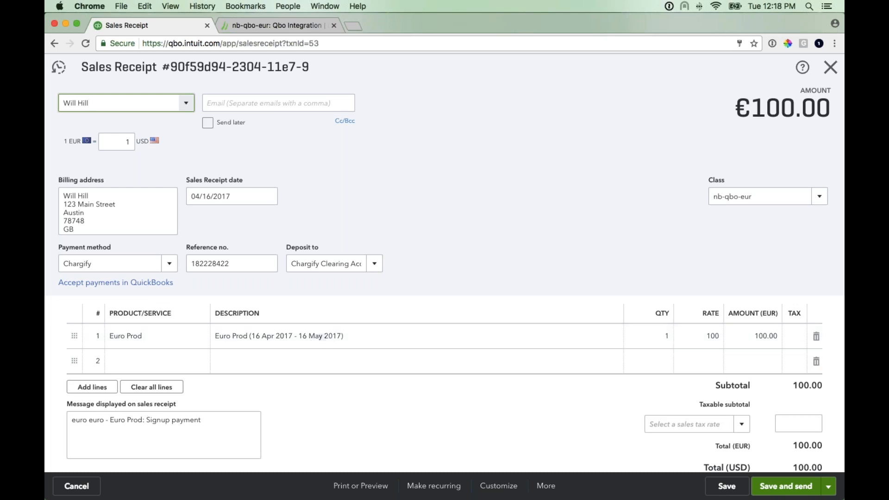
scroll(481, 293, down, 2)
scroll(481, 291, down, 5)
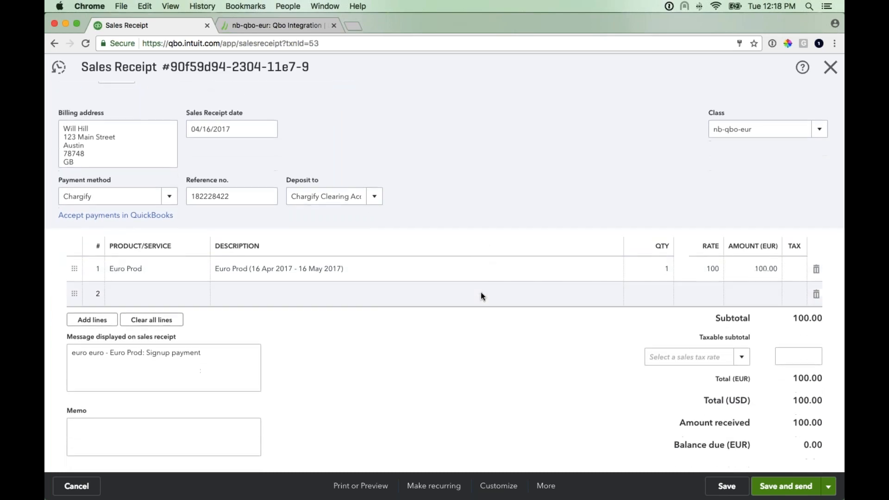
scroll(653, 350, up, 4)
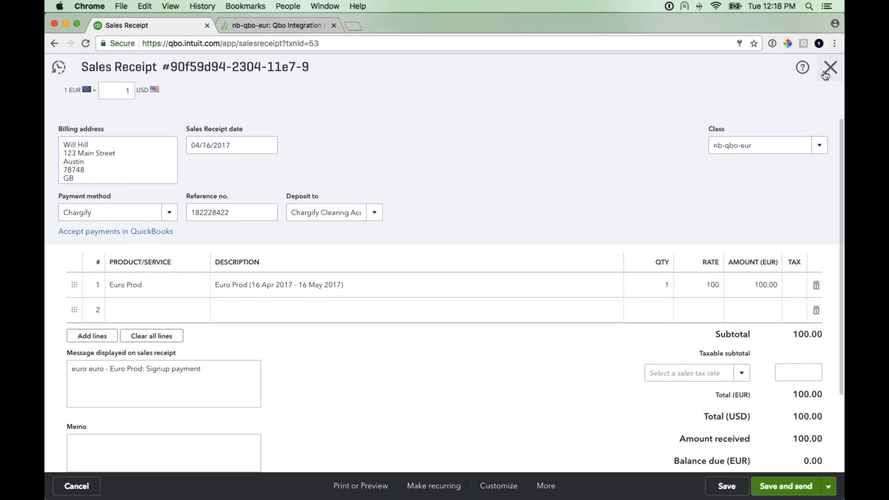
click(828, 69)
click(494, 382)
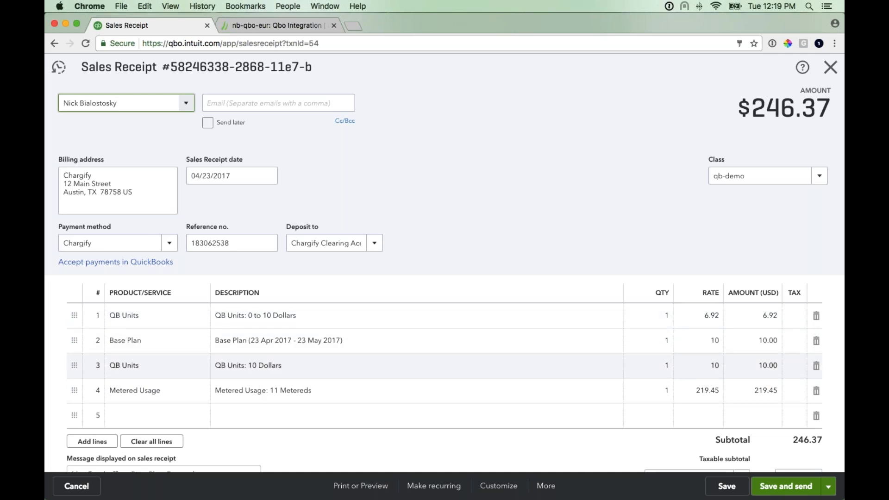
drag(241, 241, 188, 240)
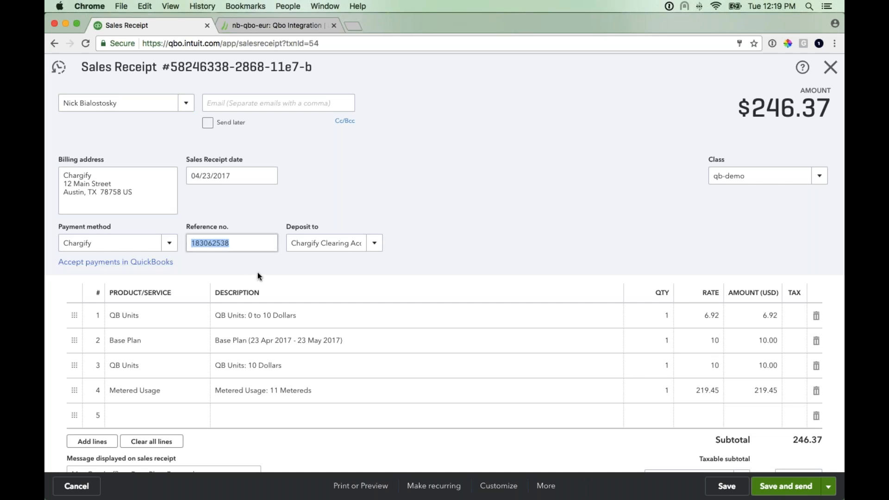
scroll(328, 266, down, 3)
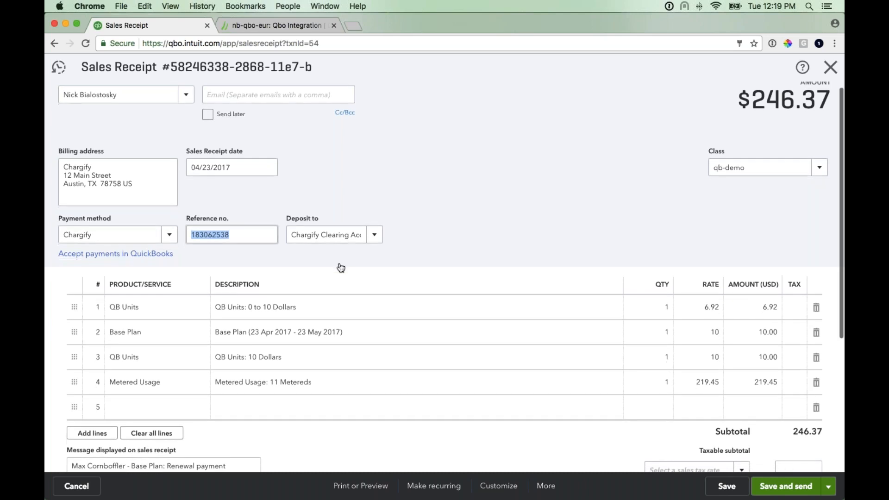
scroll(419, 278, down, 2)
scroll(419, 278, up, 1)
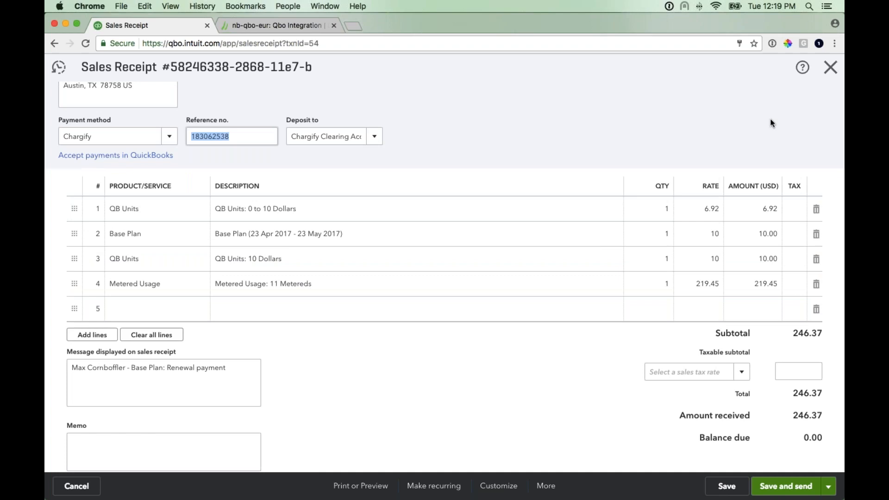
click(831, 69)
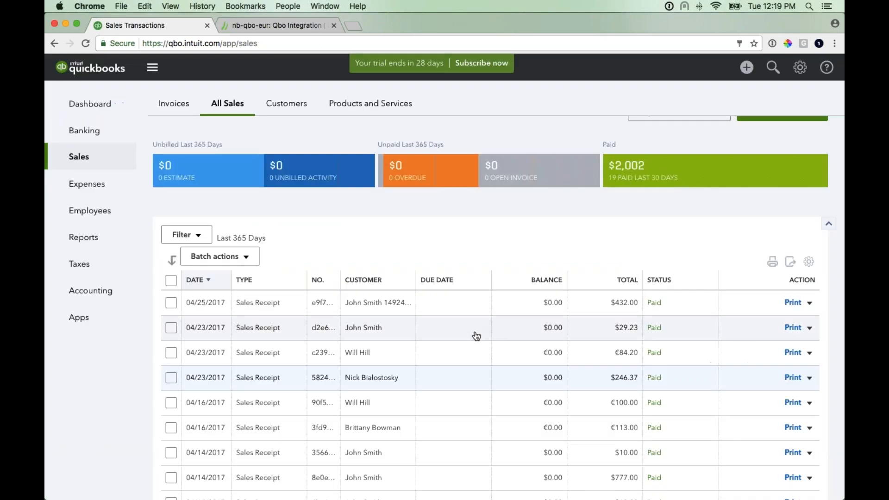
click(416, 356)
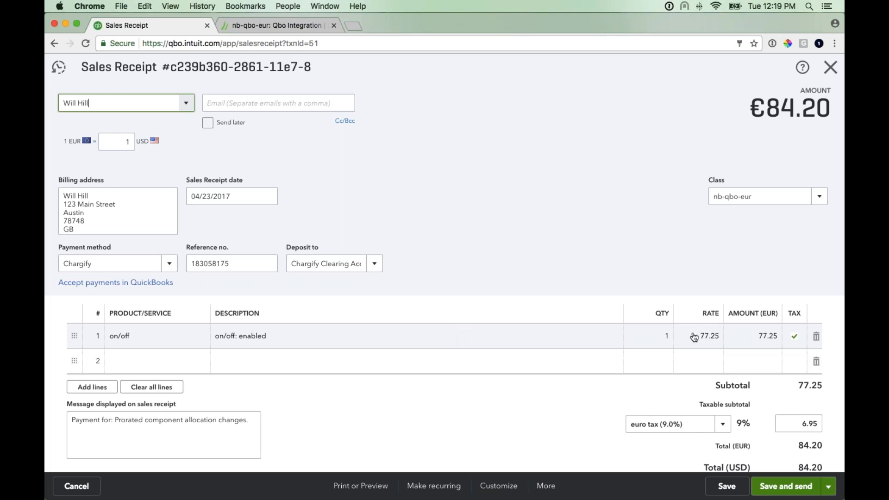
scroll(647, 292, down, 1)
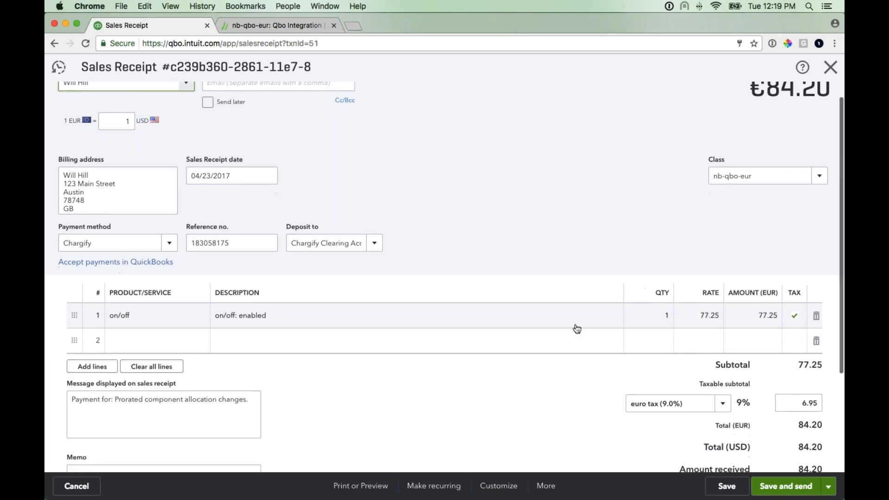
scroll(445, 276, down, 3)
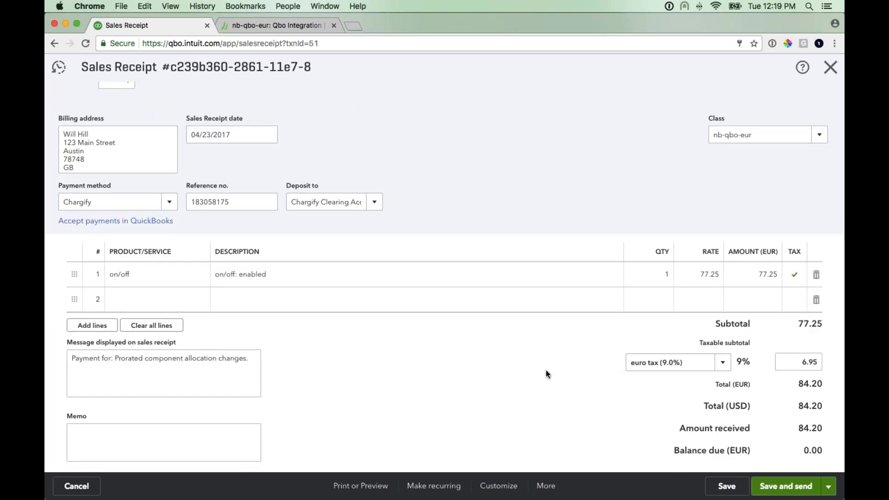
scroll(639, 378, down, 1)
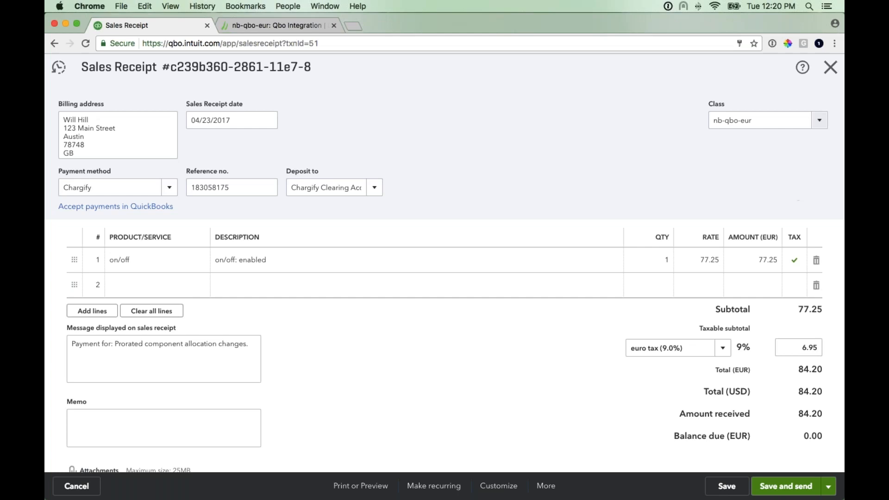
click(830, 68)
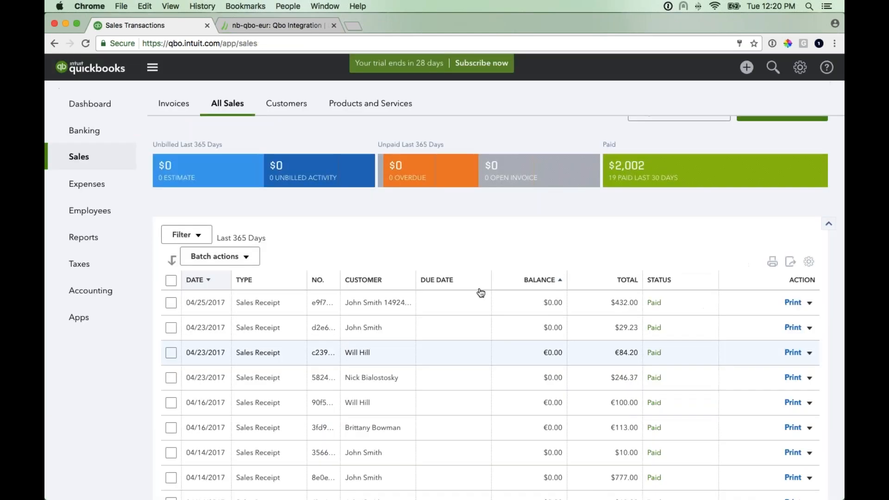
- Review the John Smith $29.23 and John Smith 14924963 $432.00 sales receipts, closing each
click(448, 331)
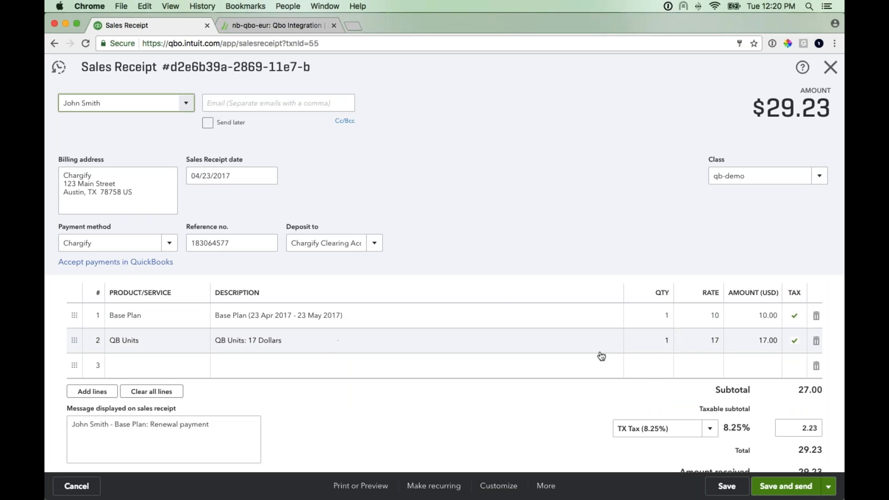
scroll(784, 353, down, 1)
scroll(783, 352, down, 3)
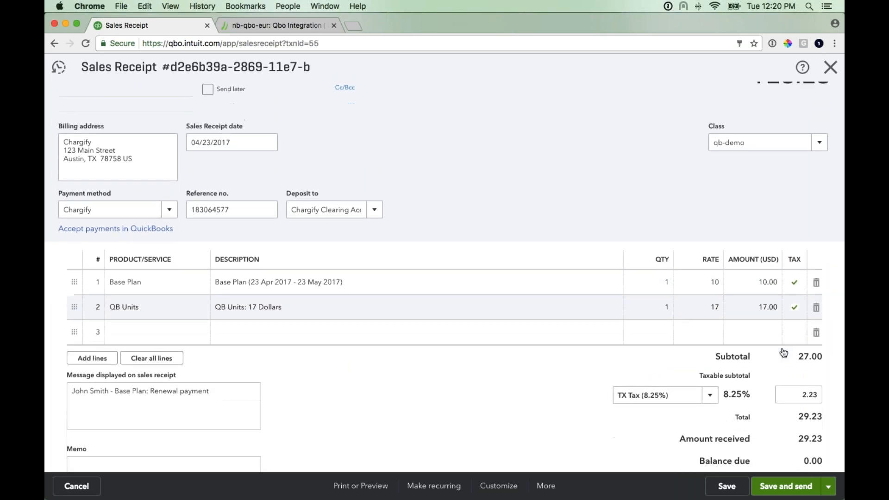
click(829, 68)
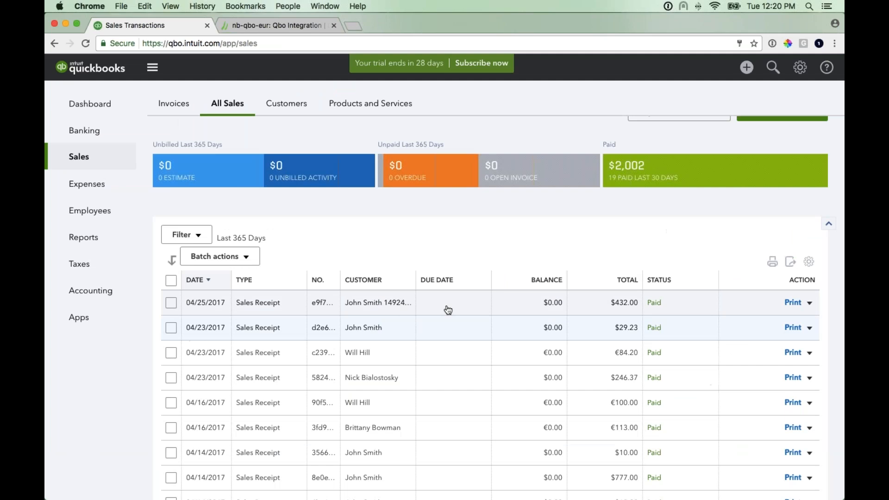
click(448, 309)
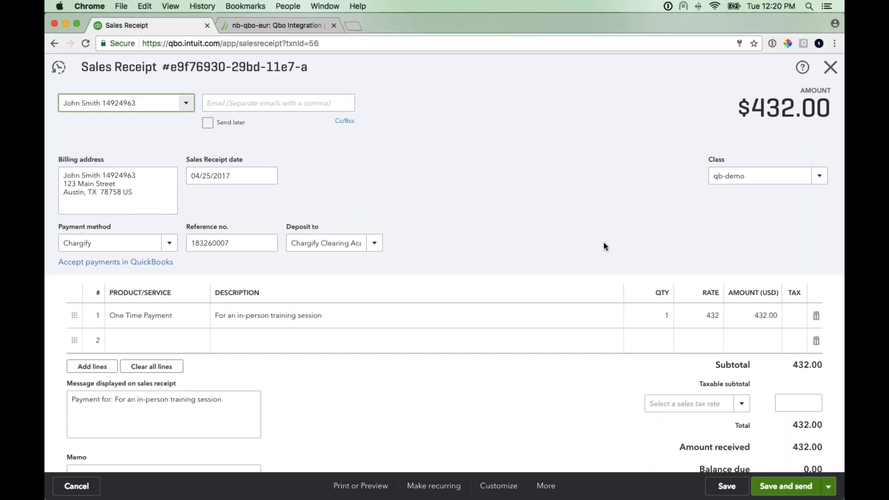
click(825, 75)
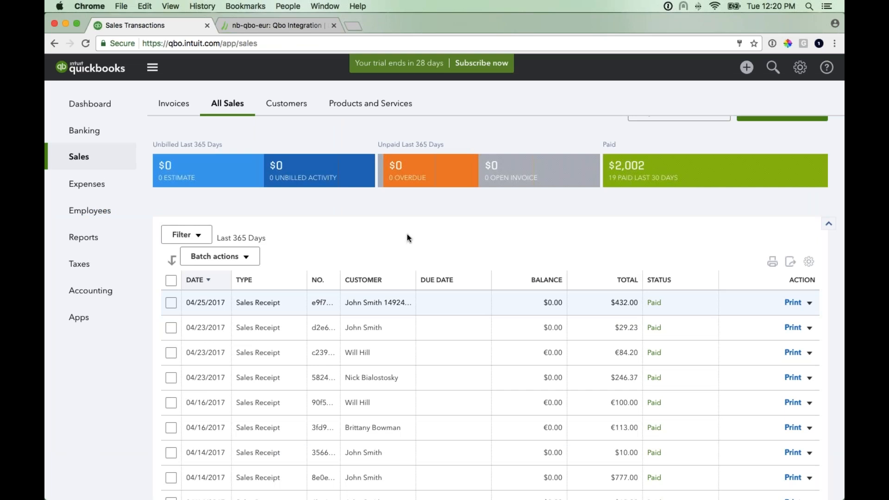
- Edit the Euro Prod service to use the Sales income account, also updating historical transactions, and save
click(360, 105)
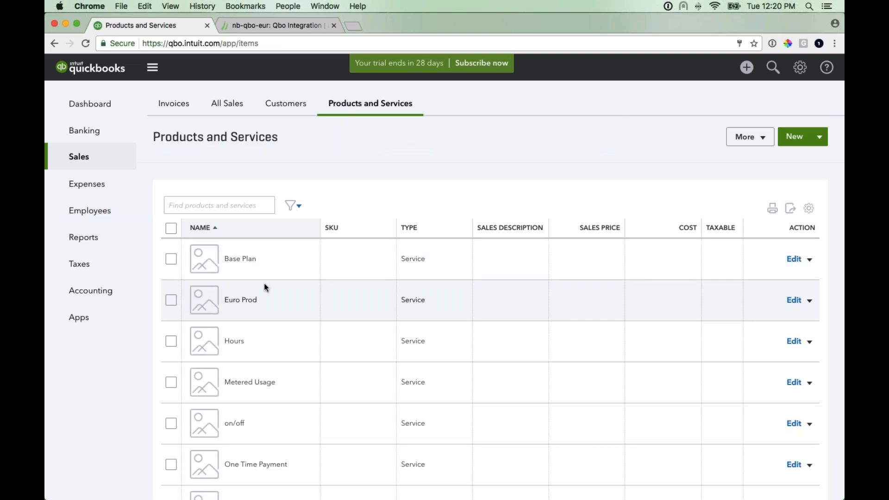
scroll(267, 275, down, 3)
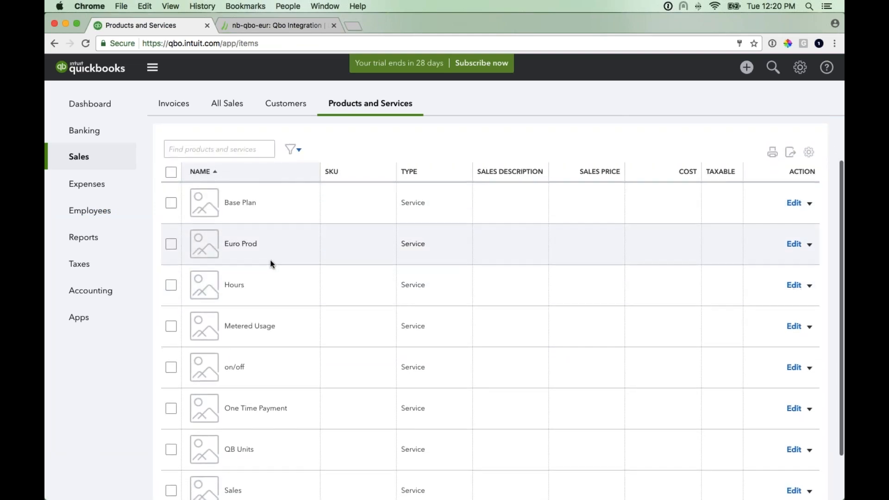
click(794, 245)
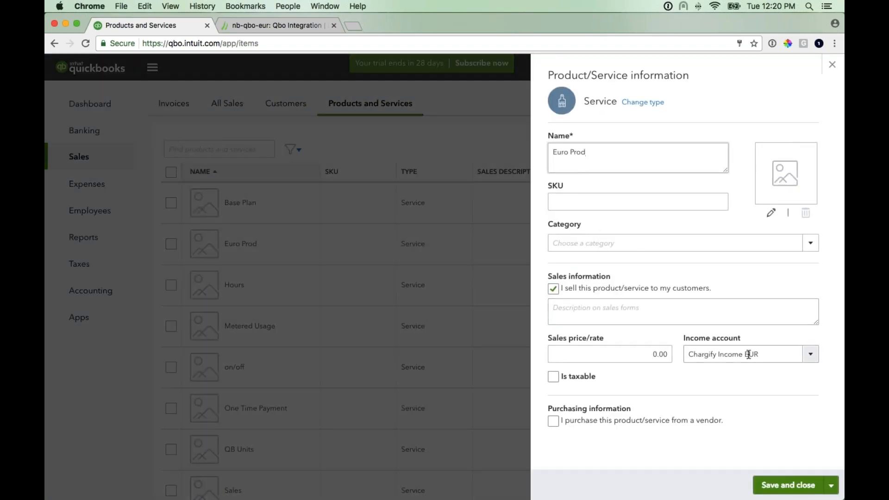
click(810, 357)
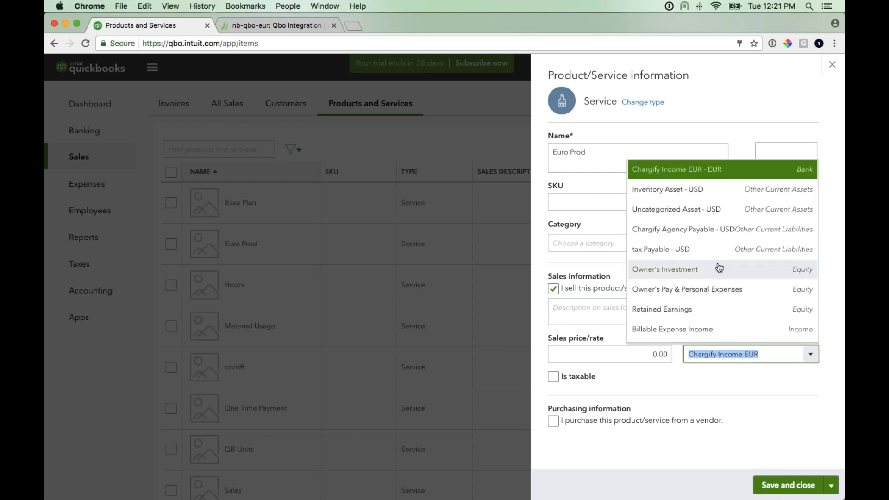
scroll(717, 259, down, 5)
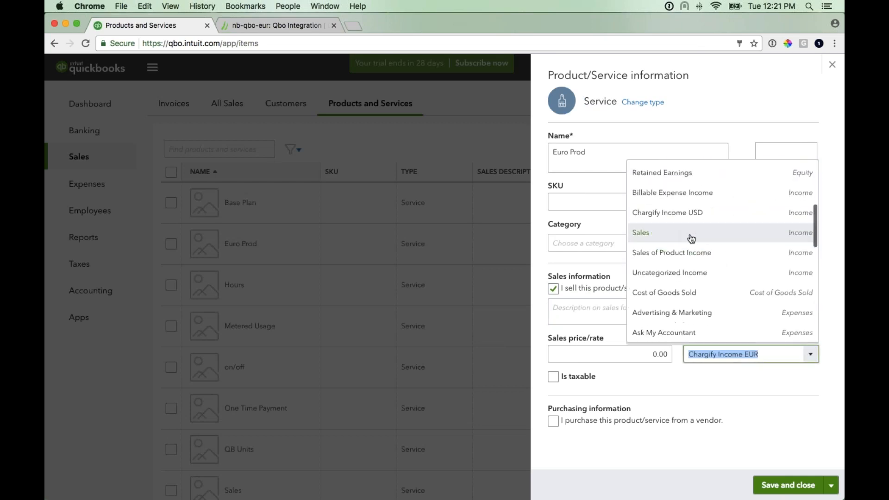
click(640, 232)
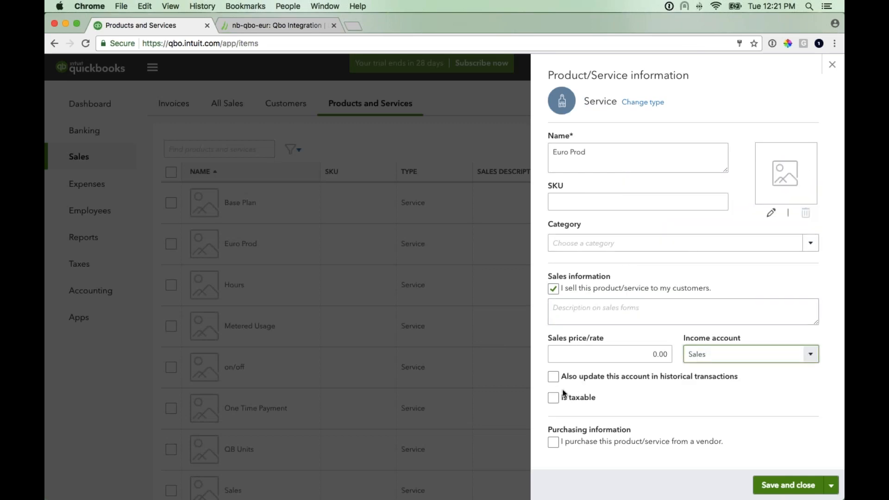
click(552, 380)
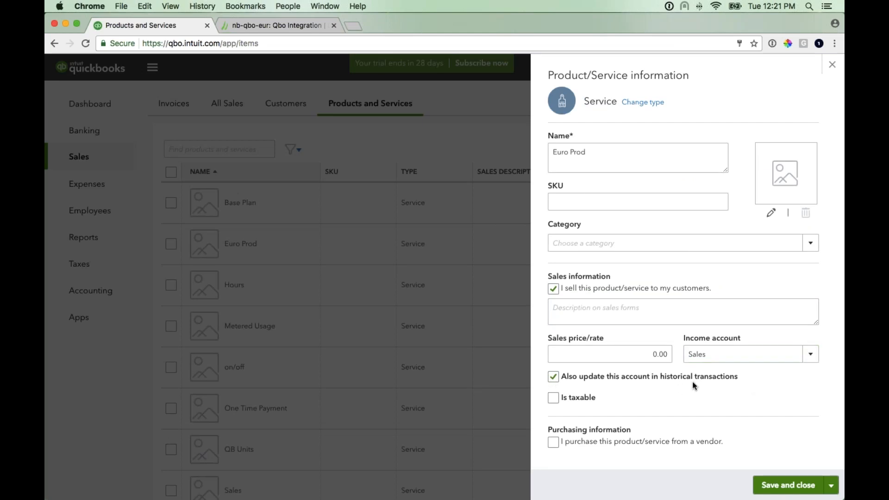
click(784, 487)
- Switch back to the Chargify presentation slides
scroll(632, 435, down, 3)
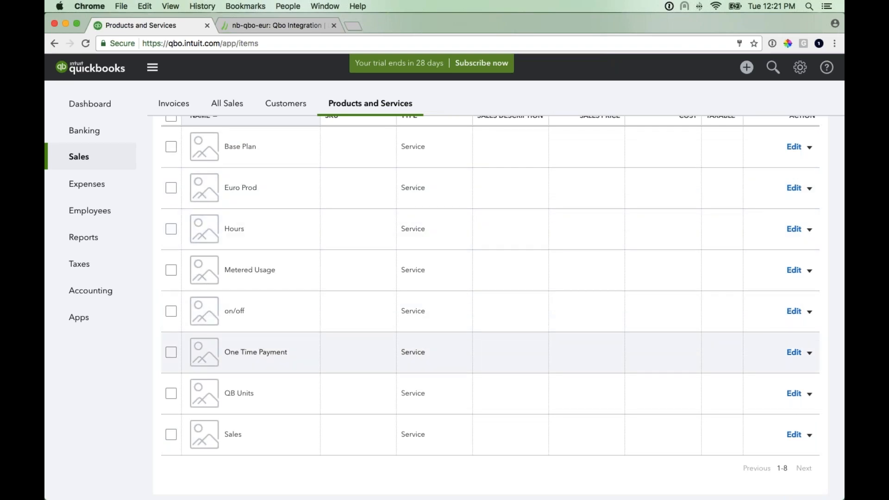
scroll(288, 373, up, 2)
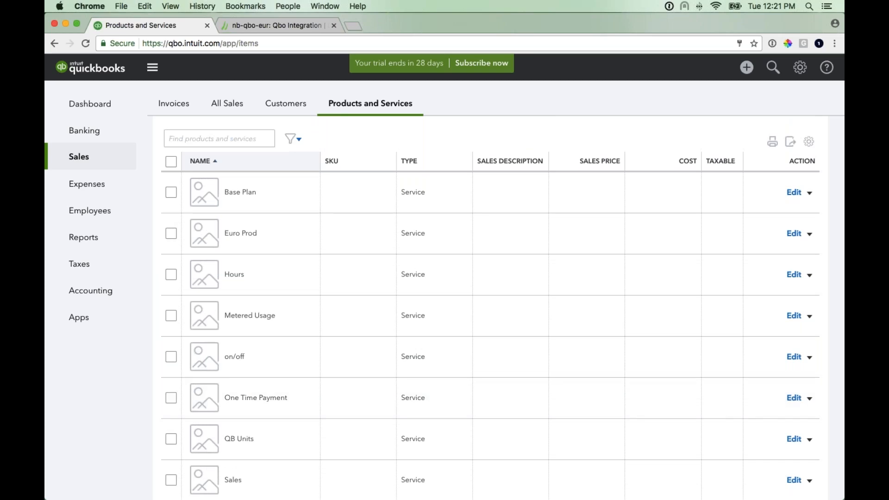
key(super+Tab)
click(157, 481)
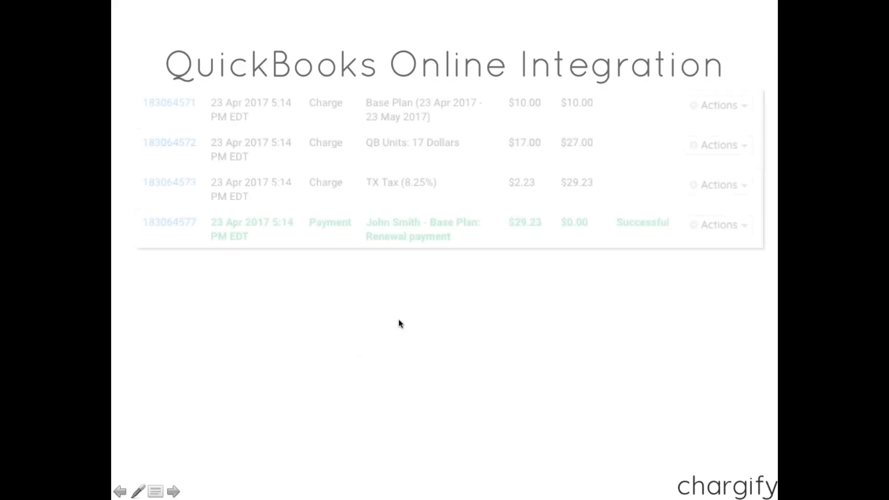